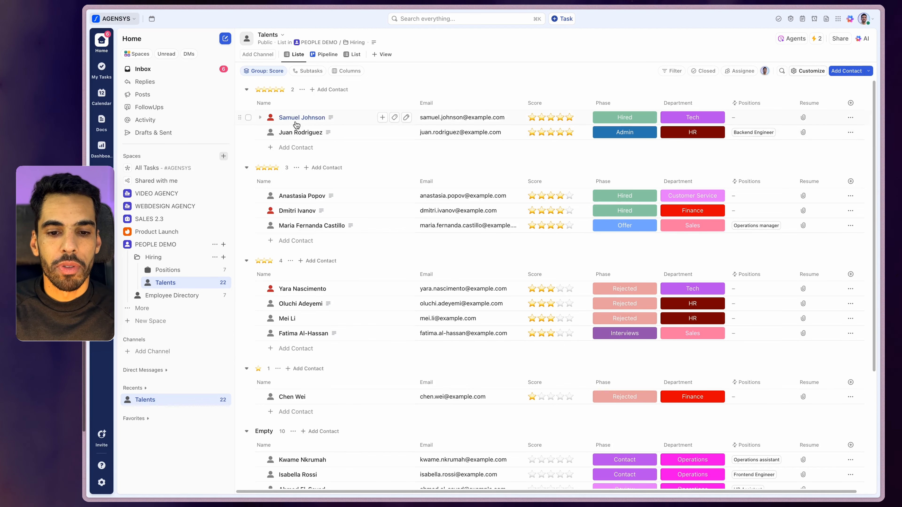
Narrow the Phase and Department columns of the ClickUp Talents list and review the list
scroll(298, 206, "down", 5)
scroll(305, 231, "down", 2)
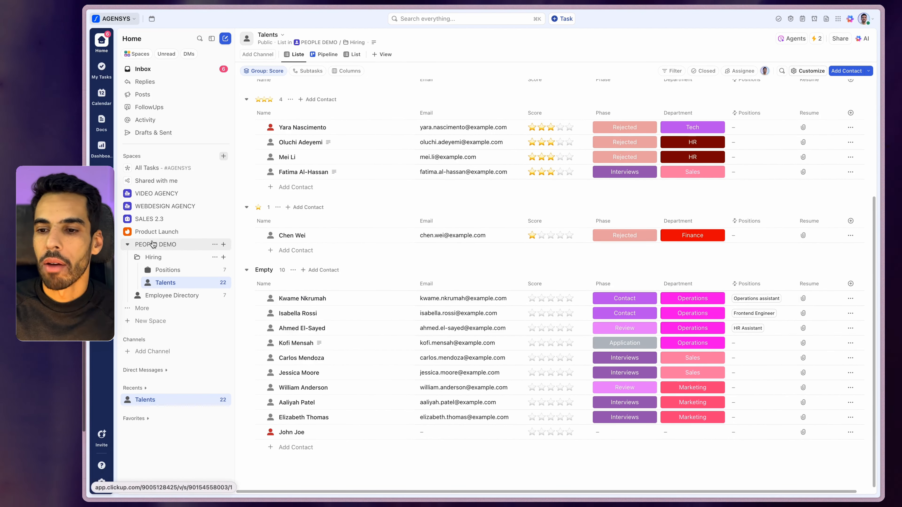
scroll(391, 242, "up", 7)
left_click_drag(658, 104, 644, 103)
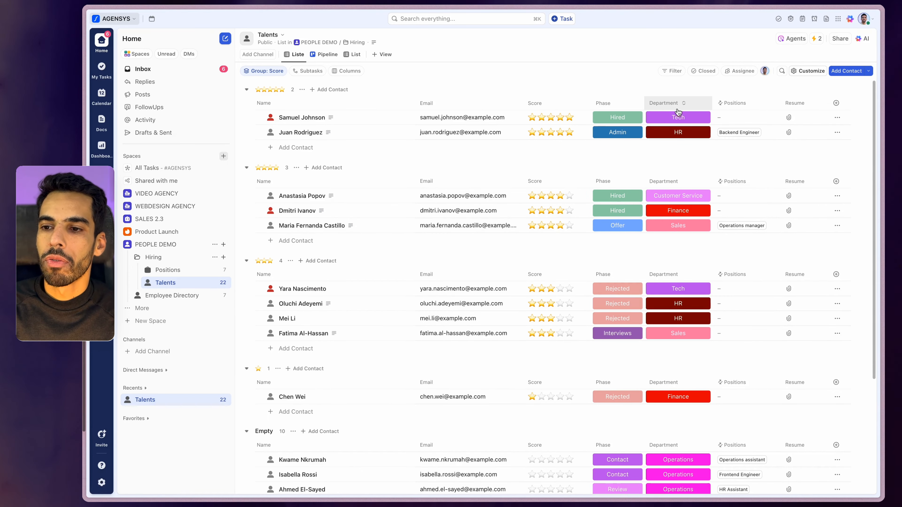
left_click_drag(707, 104, 685, 104)
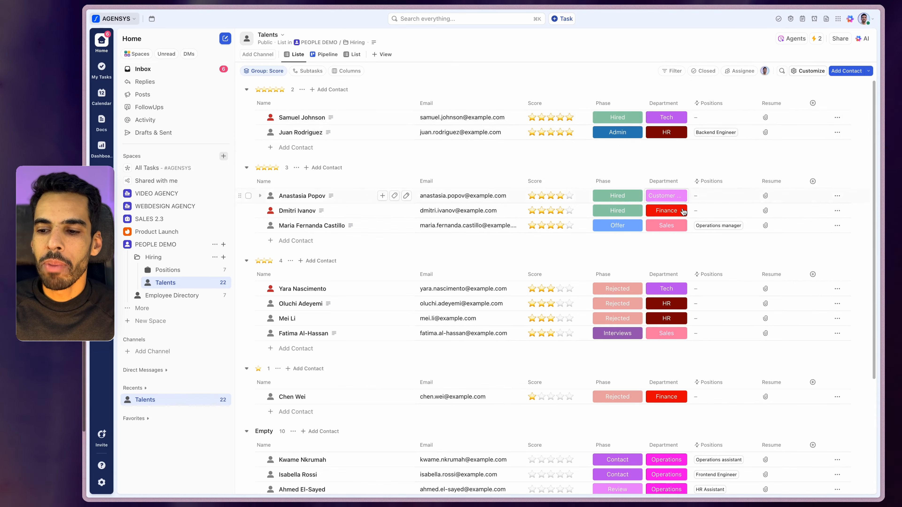
scroll(675, 221, "down", 5)
scroll(669, 206, "up", 5)
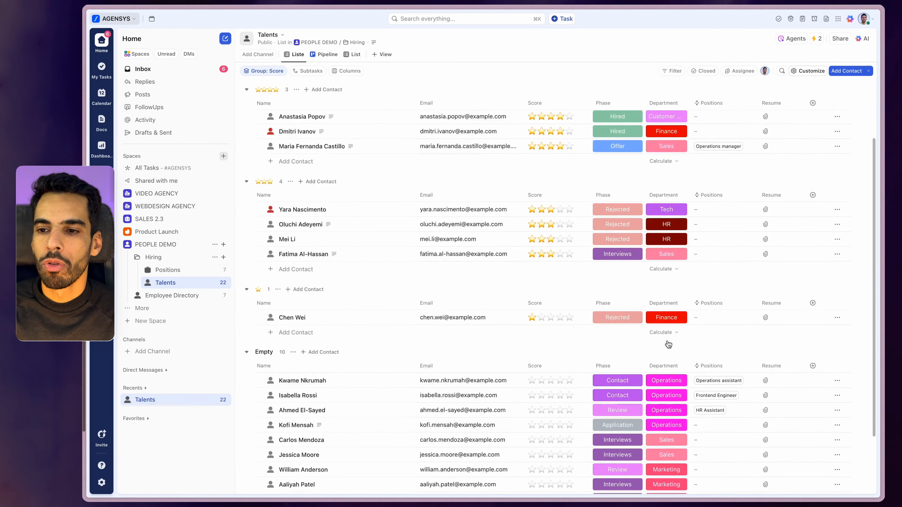
scroll(665, 183, "down", 5)
scroll(667, 199, "up", 5)
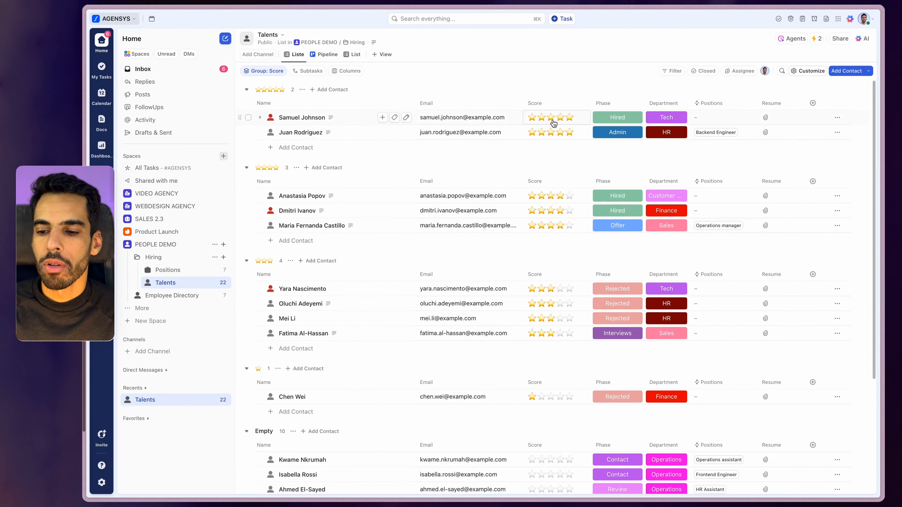
scroll(689, 306, "down", 4)
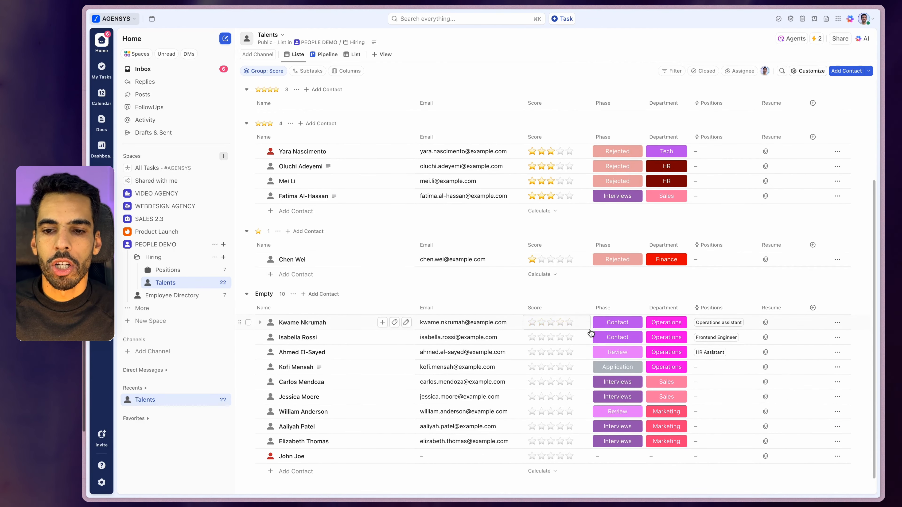
scroll(472, 272, "up", 4)
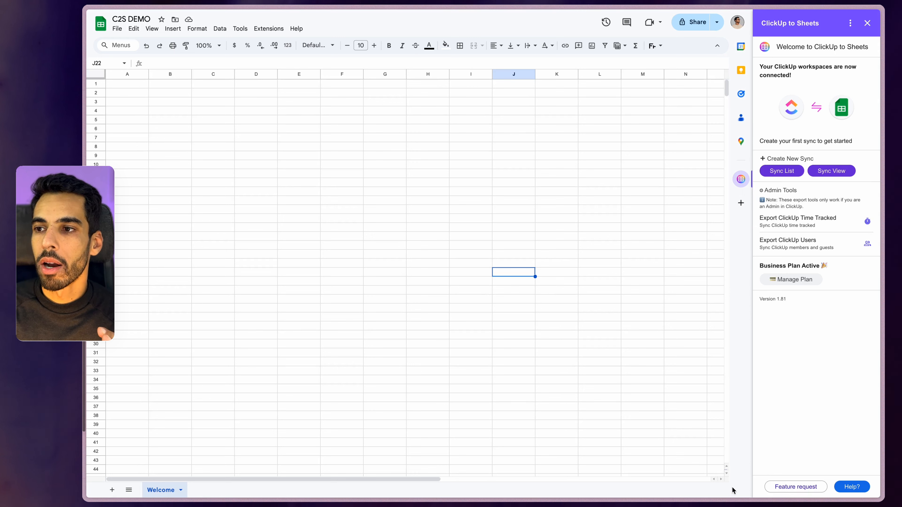
Close the ClickUp to Sheets panel and search the Add-ons Marketplace
left_click(868, 23)
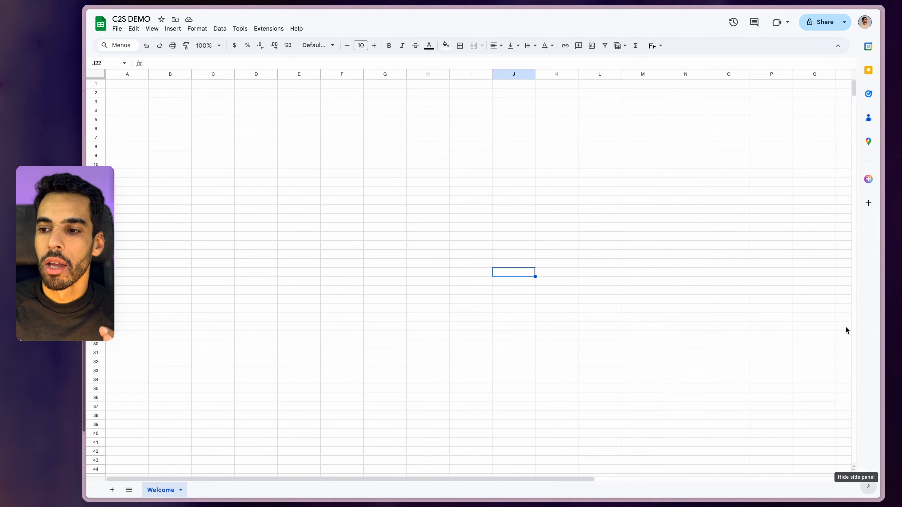
left_click(868, 203)
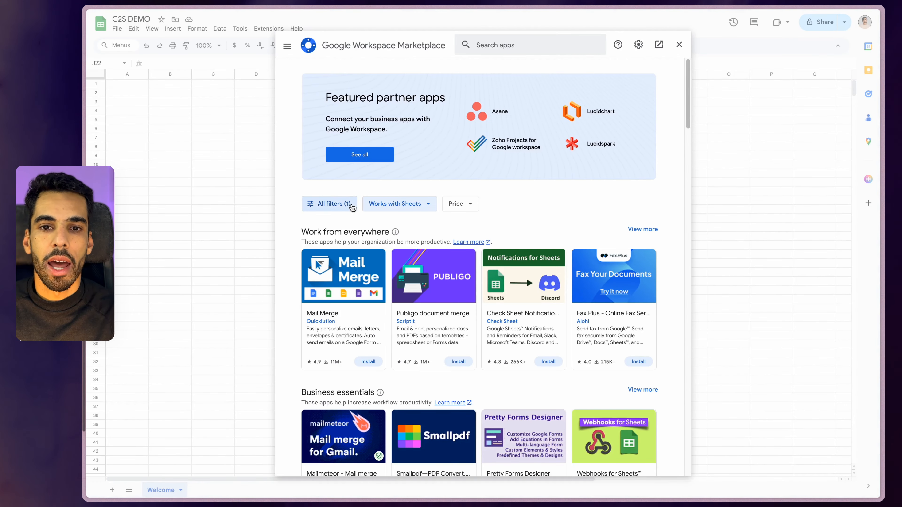
left_click(501, 45)
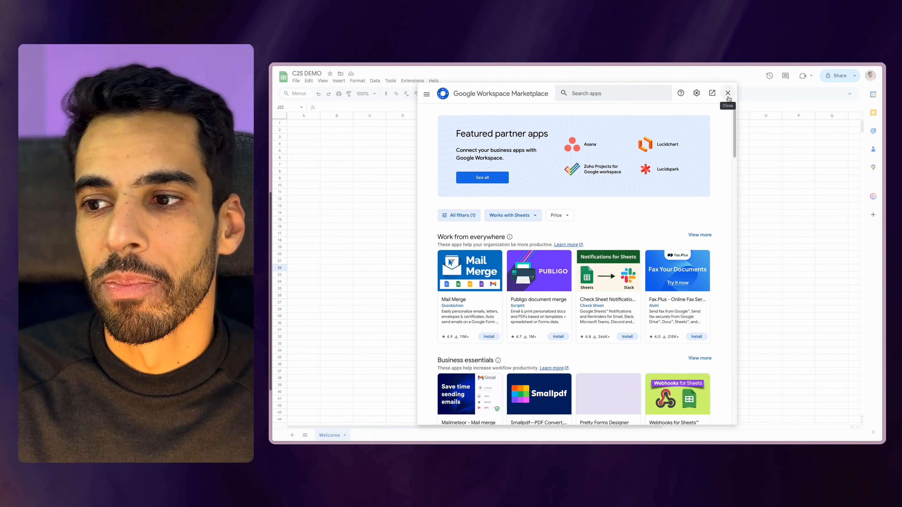
Leave the marketplace, return to ClickUp to Sheets and start a new Sync List setup
left_click(728, 93)
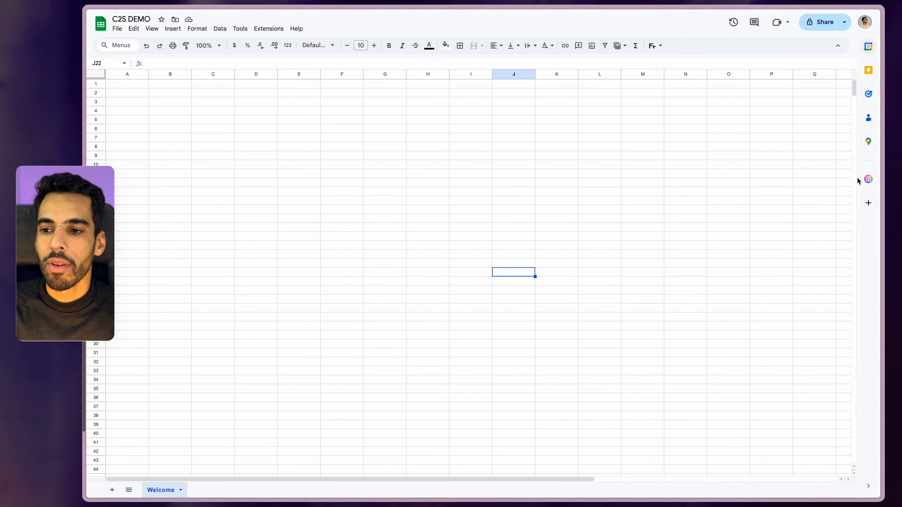
left_click(868, 179)
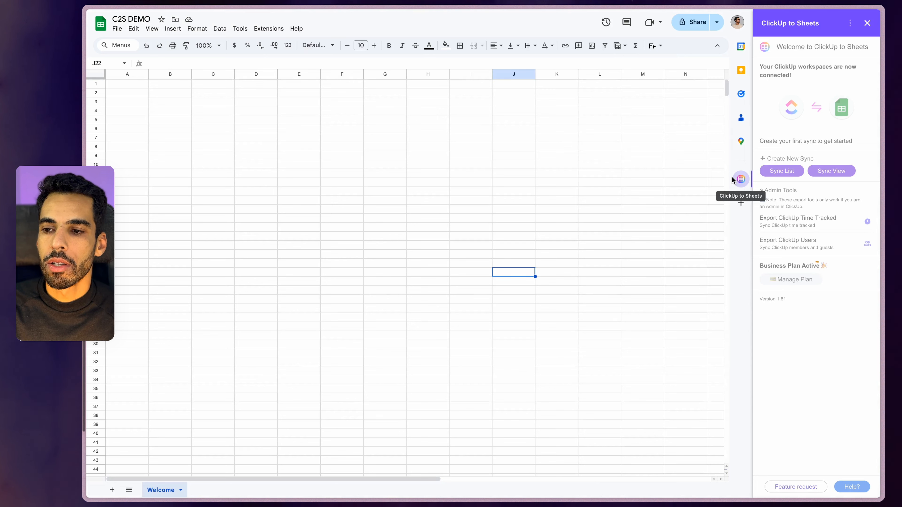
left_click(780, 172)
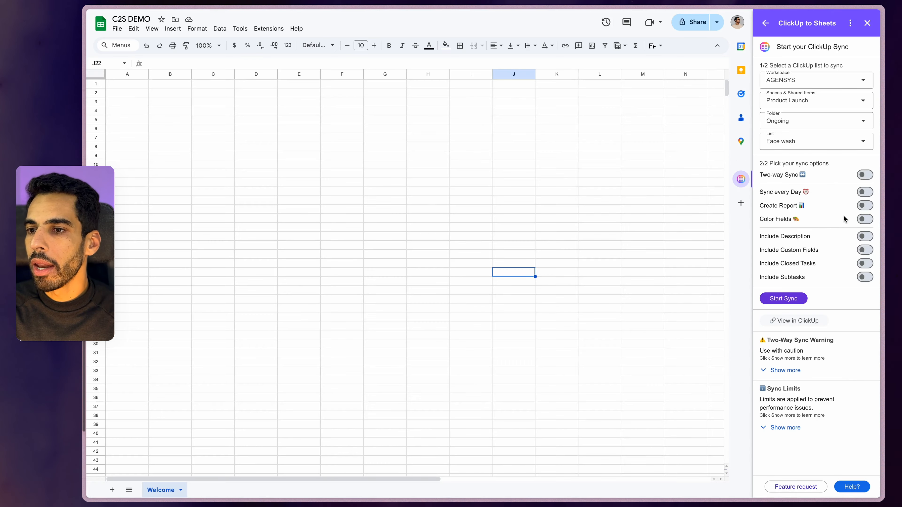
Select the AGENSYS workspace and the PEOPLE DEMO space as the sync source
left_click(814, 83)
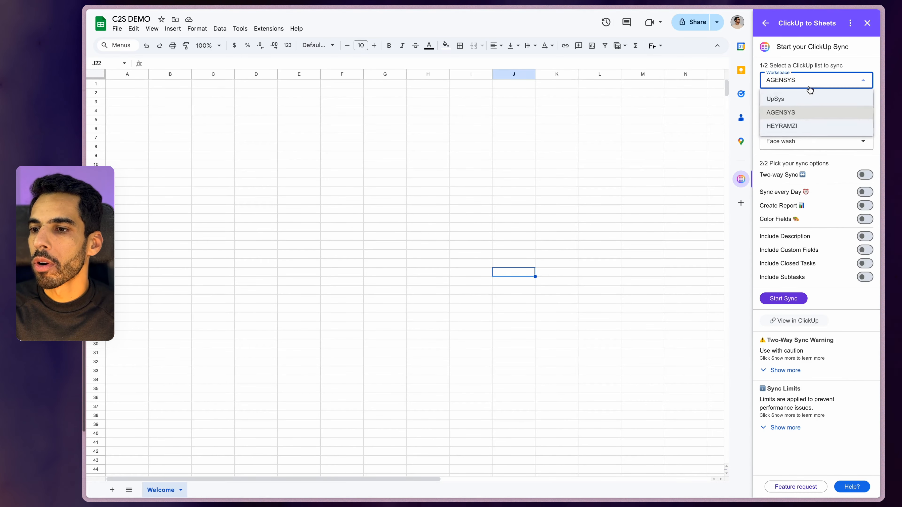
left_click(790, 111)
left_click(791, 103)
scroll(803, 167, "down", 5)
scroll(803, 167, "up", 2)
scroll(802, 170, "down", 2)
left_click(804, 184)
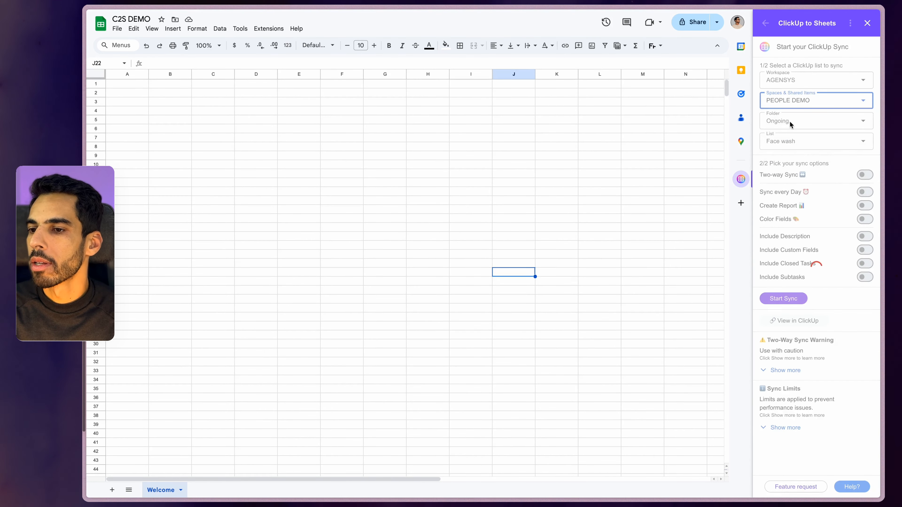
Choose the Talents list in the Hiring folder and switch on Two-way Sync
left_click(777, 122)
left_click(793, 142)
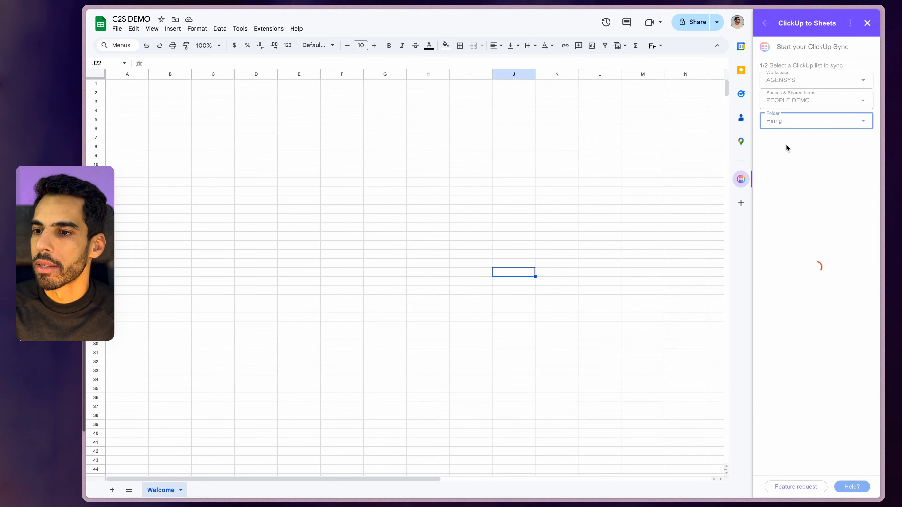
left_click(787, 149)
left_click(784, 175)
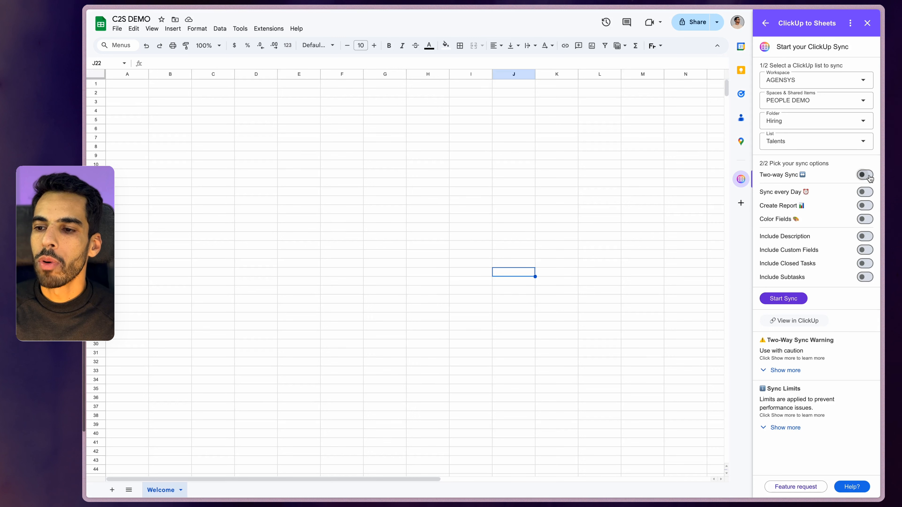
left_click(866, 175)
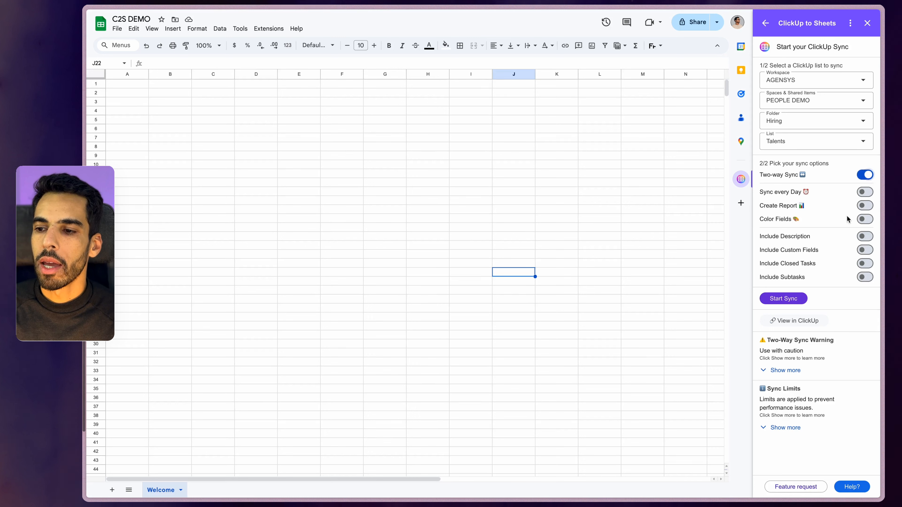
Enable Color Fields, Include Custom Fields and Include Description, then start the Talents sync
left_click(864, 220)
left_click(864, 251)
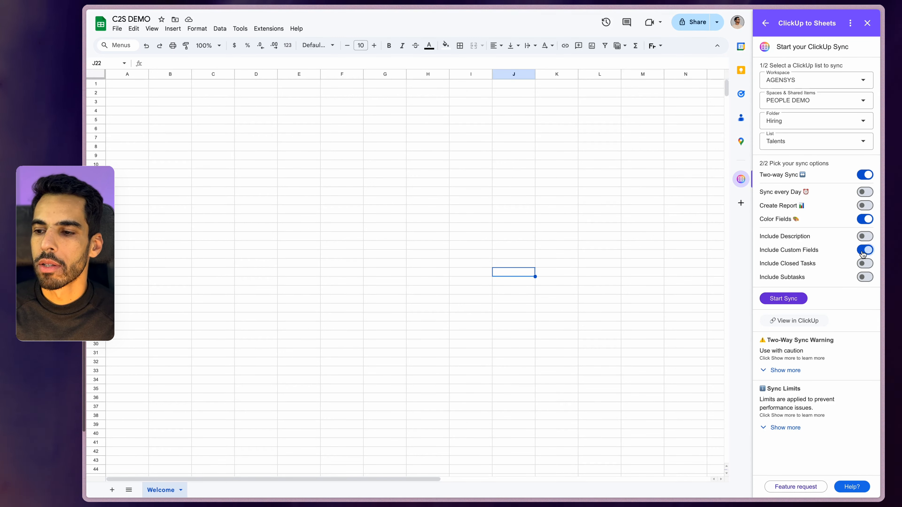
left_click(864, 237)
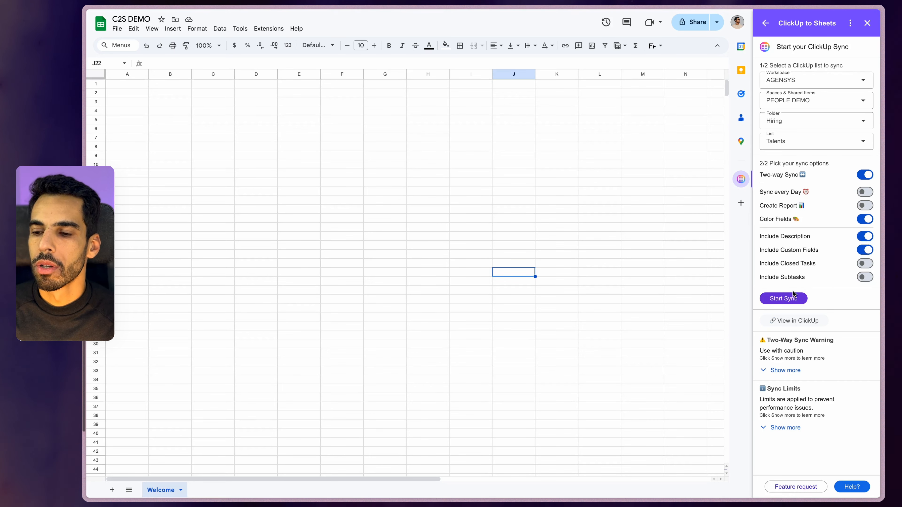
left_click(794, 299)
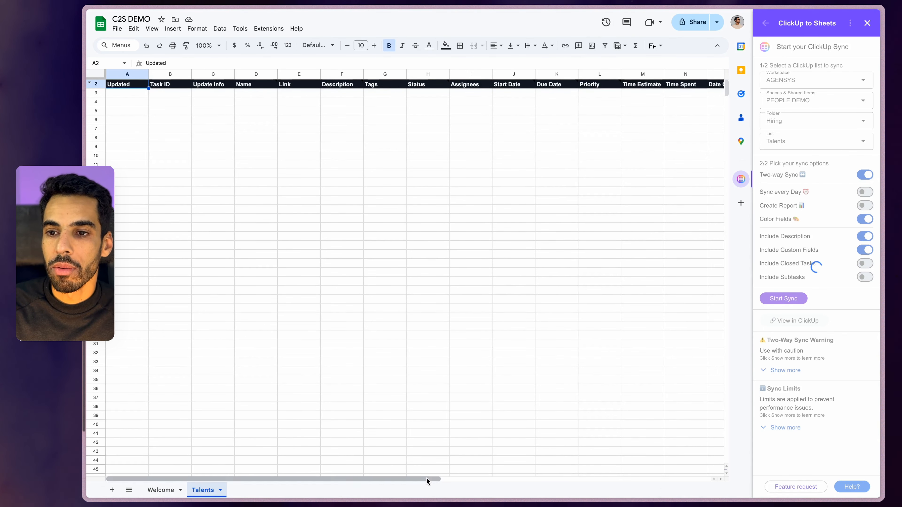
left_click_drag(426, 478, 676, 499)
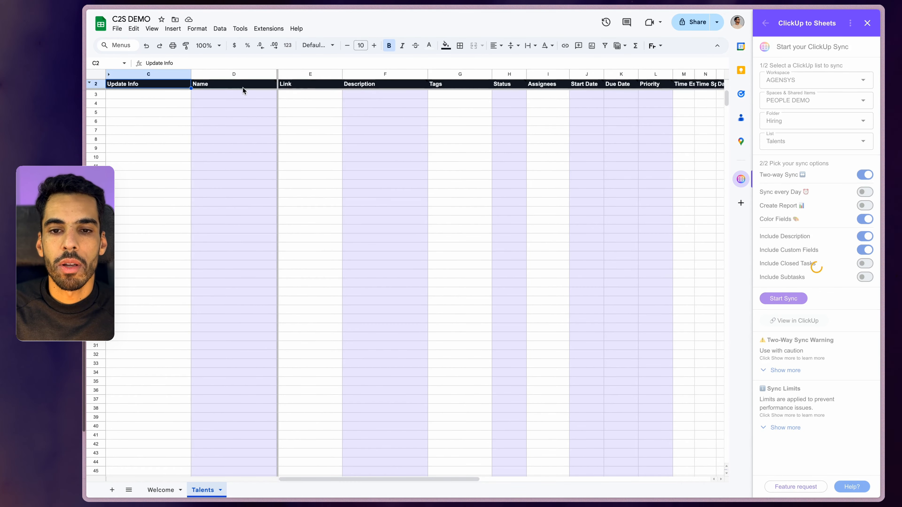
Scroll across the new Talents tab while the synced contact rows populate
left_click(373, 193)
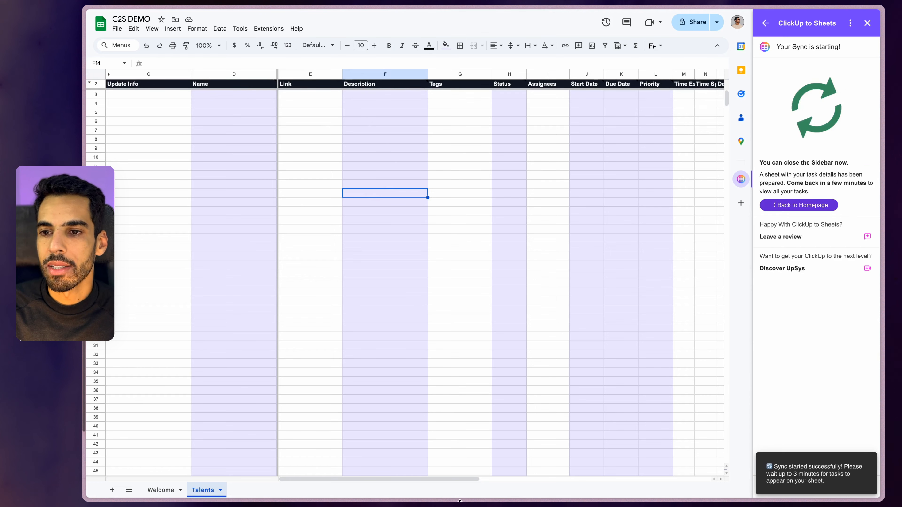
left_click_drag(451, 480, 645, 486)
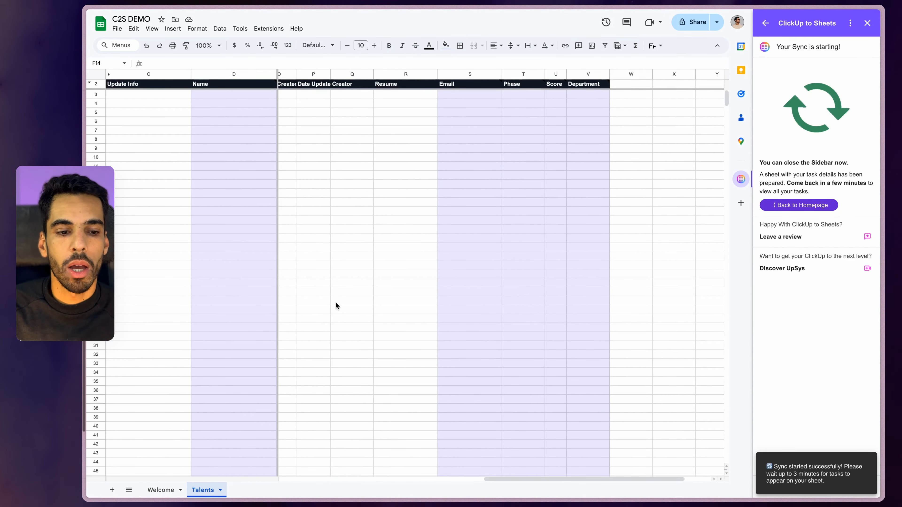
scroll(274, 261, "down", 4)
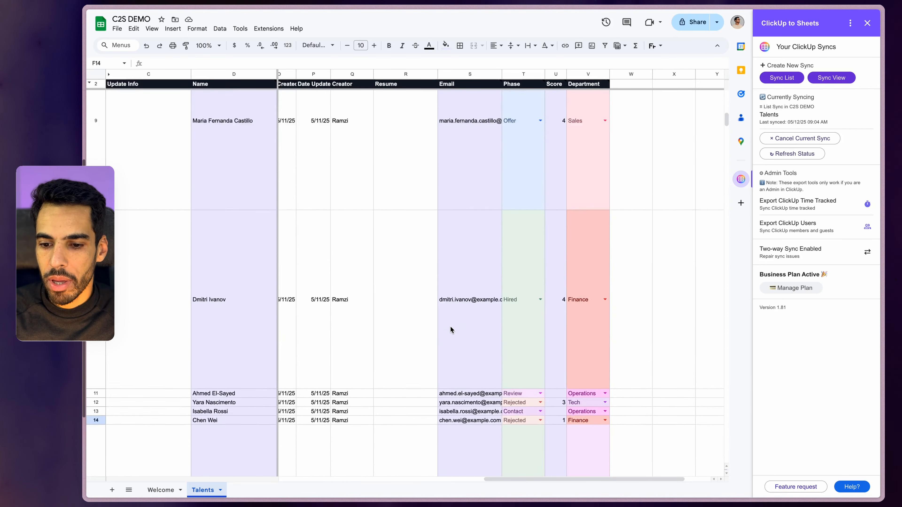
Hide the Description column (F) on the Talents tab, accepting the Heads up! warning
scroll(450, 325, "down", 10)
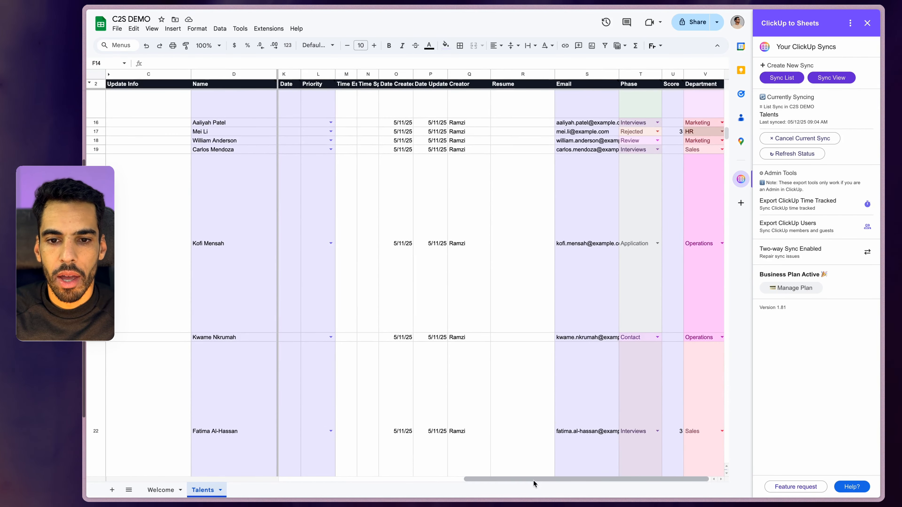
left_click_drag(534, 480, 348, 480)
scroll(407, 330, "up", 4)
scroll(407, 330, "up", 8)
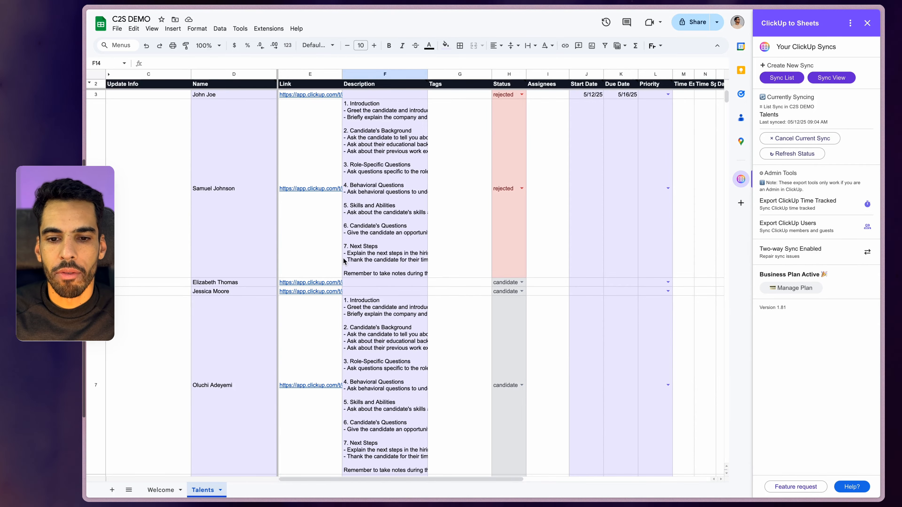
scroll(344, 261, "down", 15)
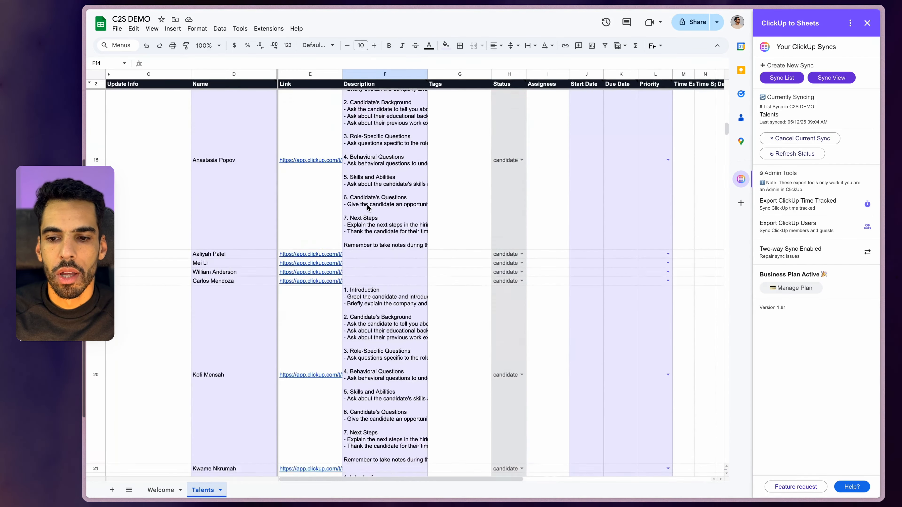
scroll(368, 207, "down", 10)
scroll(368, 208, "up", 20)
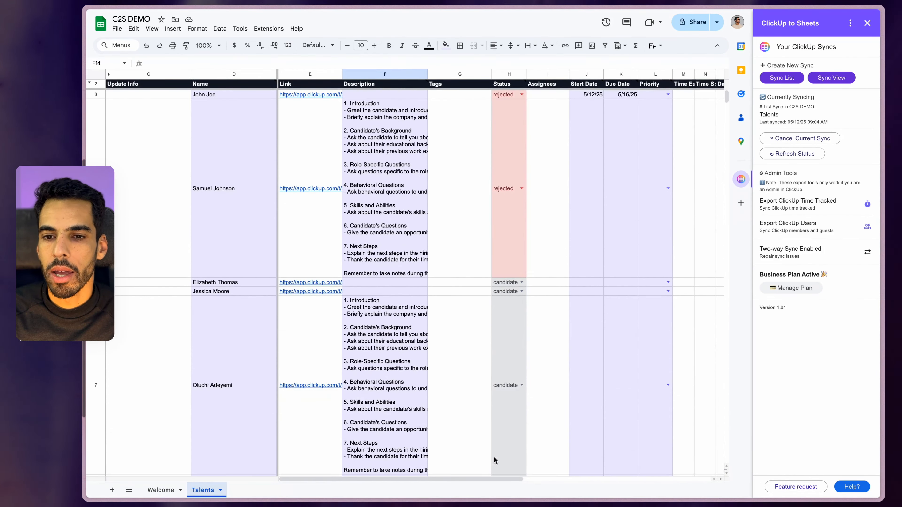
left_click_drag(495, 479, 527, 483)
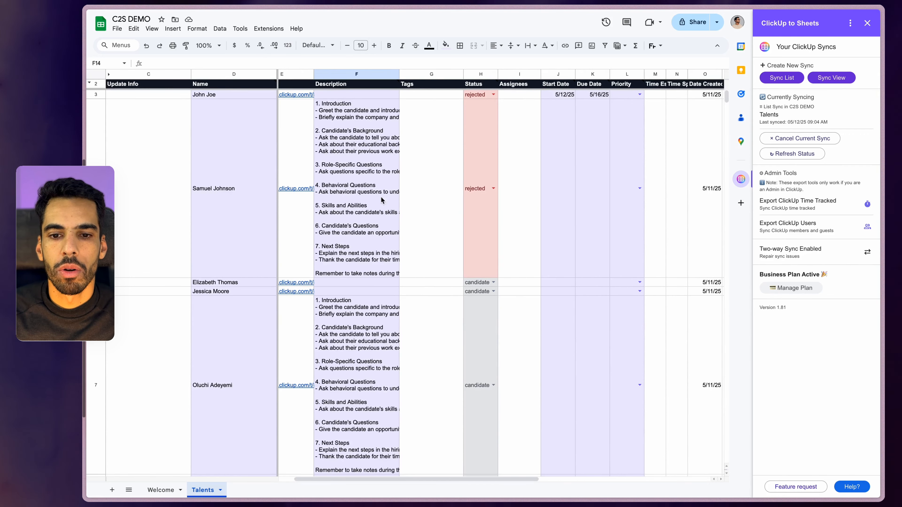
right_click(346, 74)
left_click(384, 182)
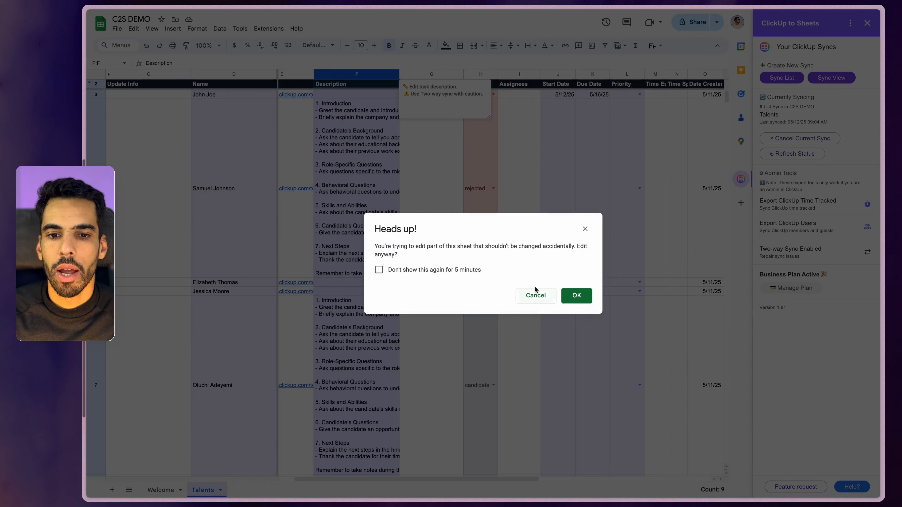
left_click(576, 295)
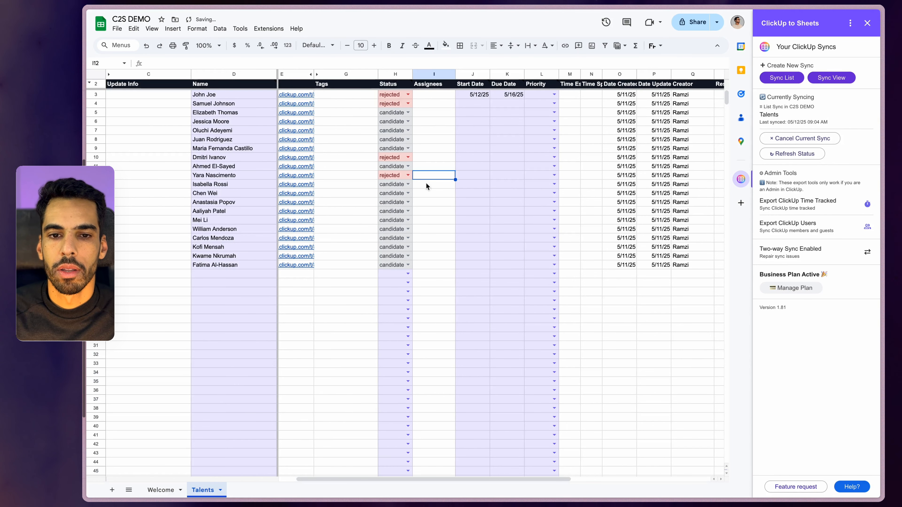
Scroll right to the Email, Phase, Score and Department columns (S–V) and select cell S3
left_click(472, 140)
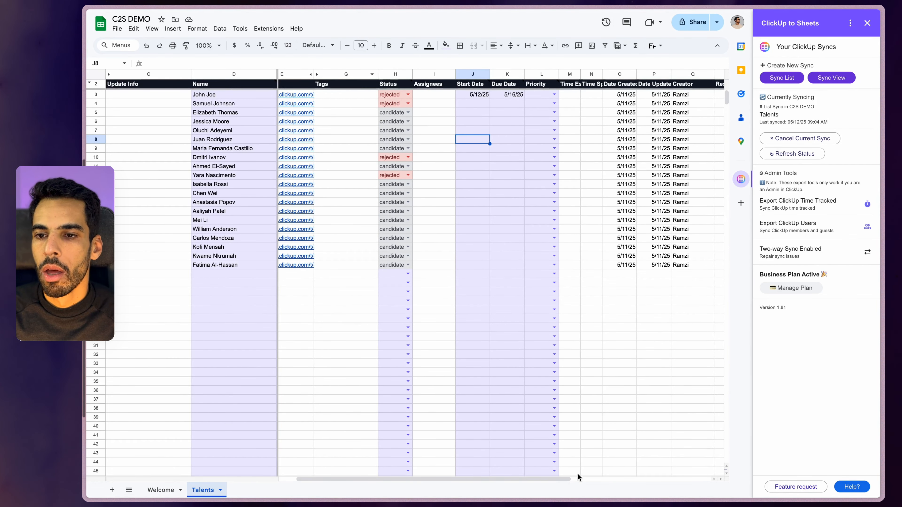
left_click_drag(557, 479, 722, 471)
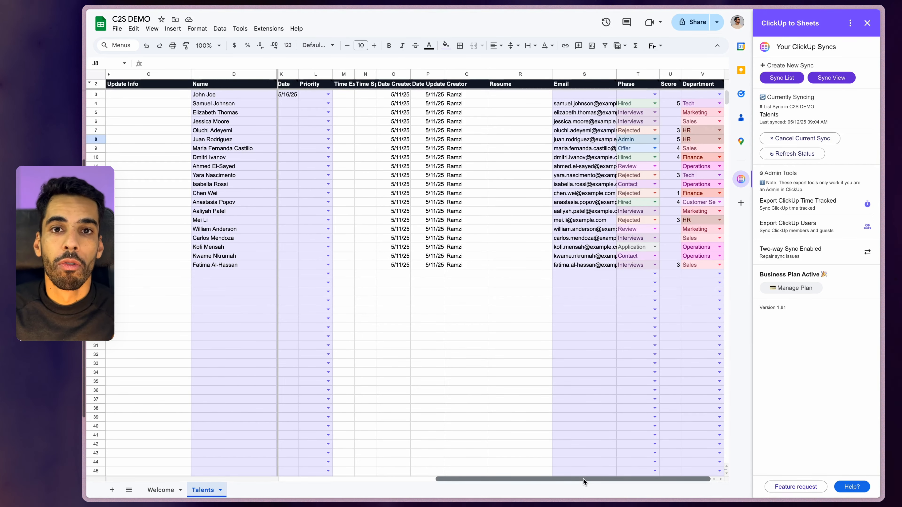
left_click_drag(582, 477, 394, 278)
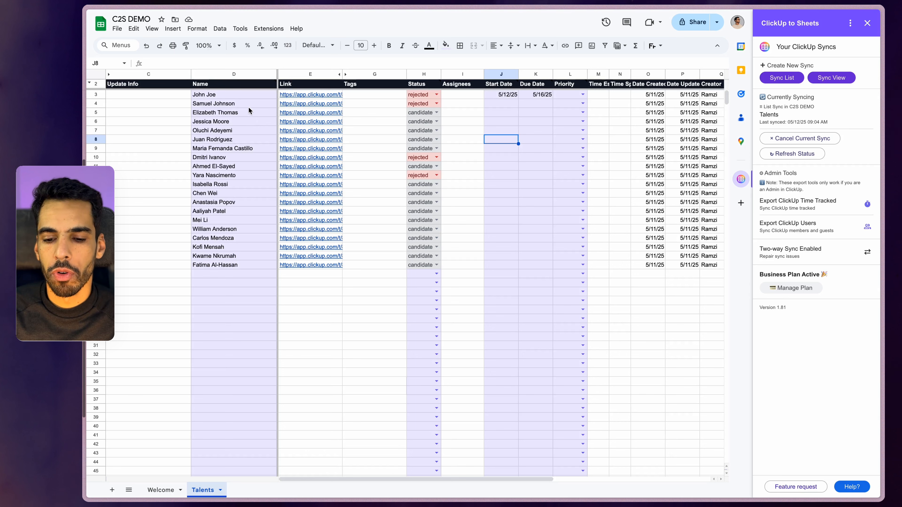
left_click_drag(403, 477, 629, 392)
left_click(569, 95)
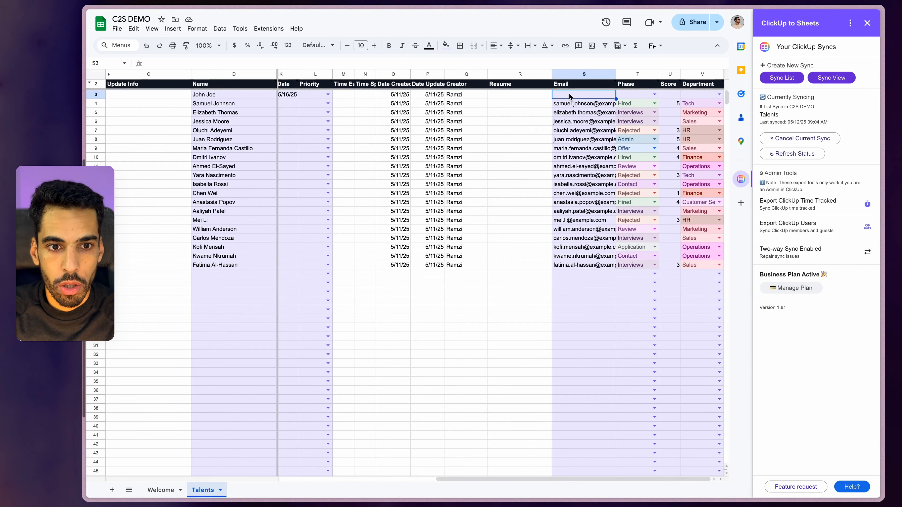
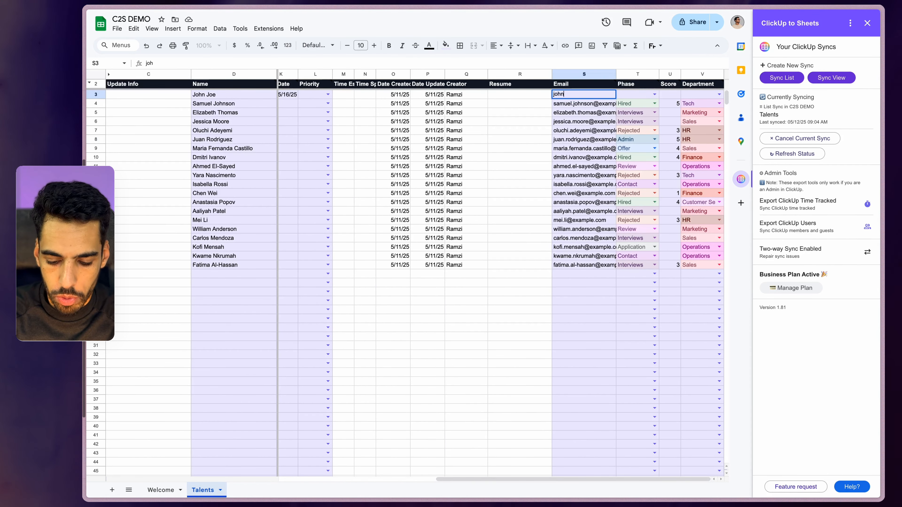
Enter the first candidate's email in S3, set Phase to Application and Score to 5
left_click(654, 93)
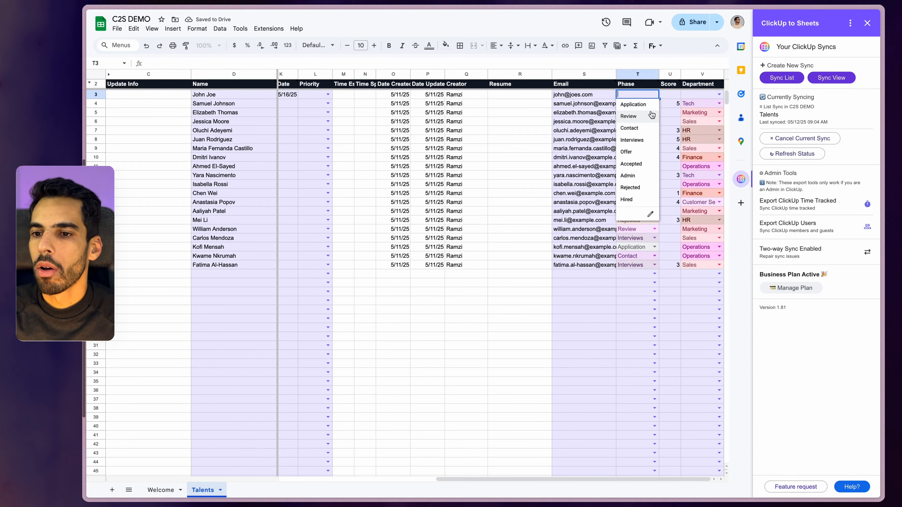
left_click(633, 104)
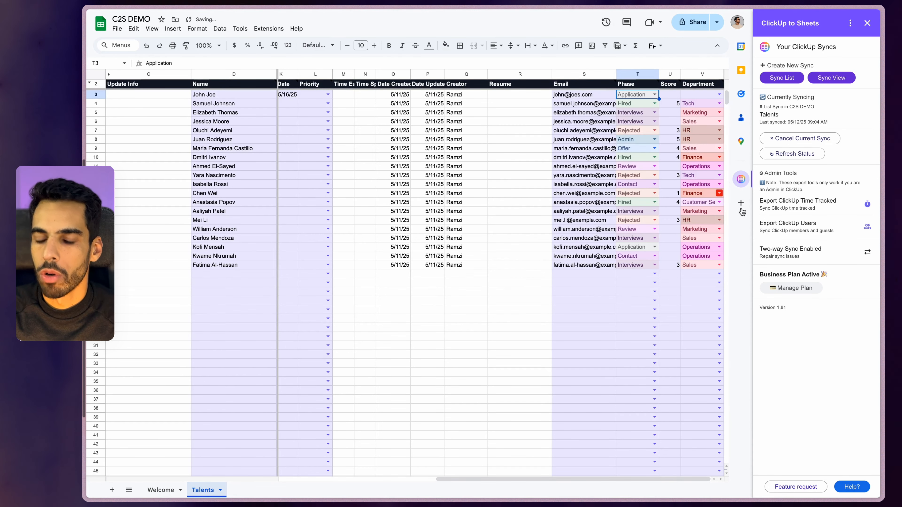
left_click(676, 94)
type("5")
key("Return")
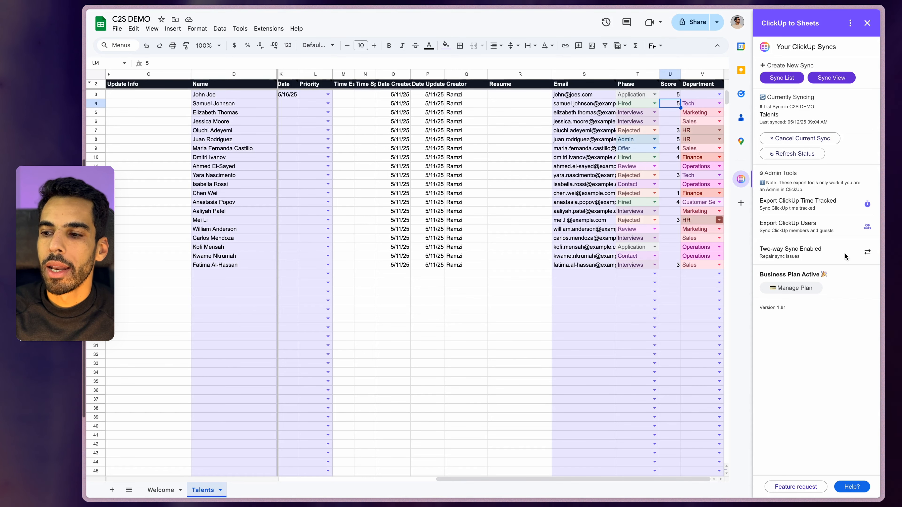
Repair the two-way sync and set row 3's Department to Finance
left_click(866, 253)
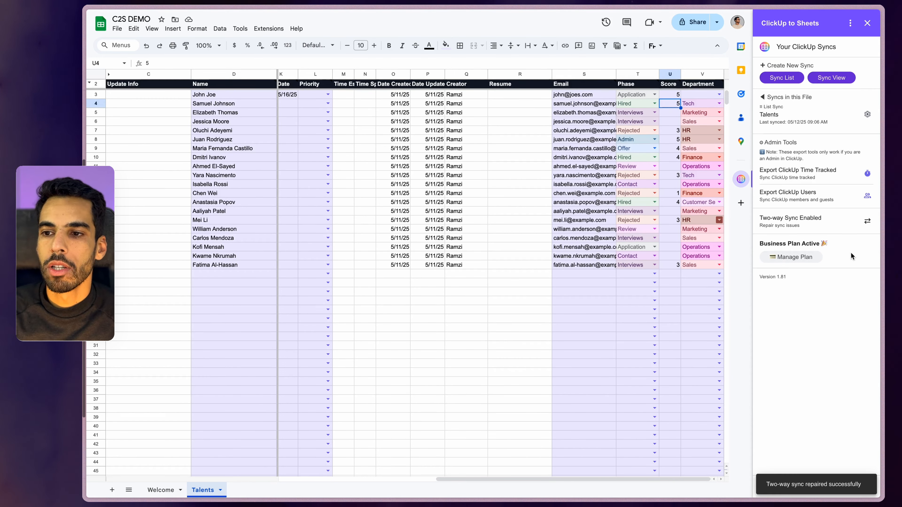
left_click(714, 98)
left_click(705, 121)
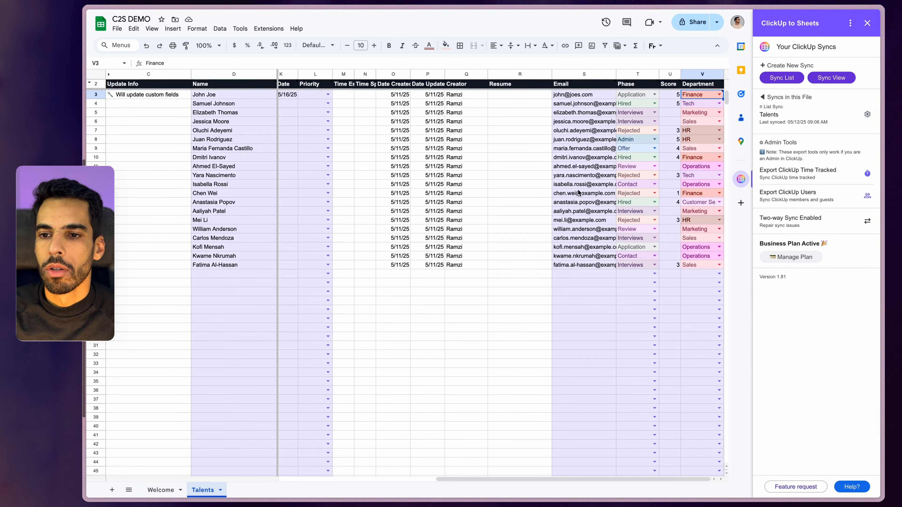
Correct row 3's email, change its Phase to Contact and its Score to 4
double_click(586, 94)
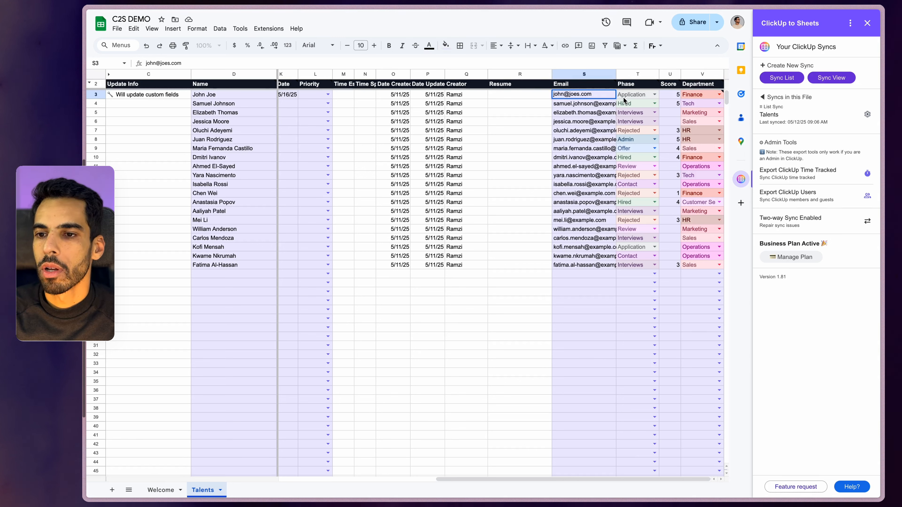
key("BackSpace")
key("Return")
left_click(655, 95)
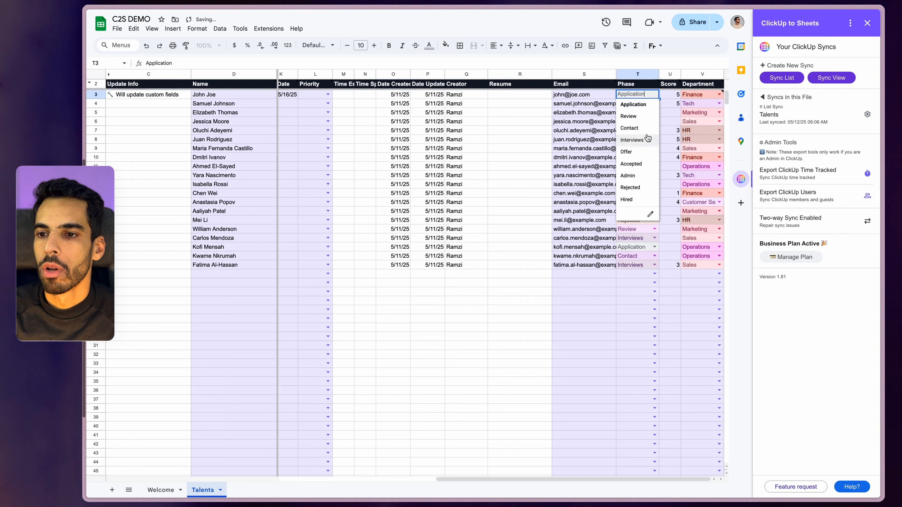
left_click(643, 128)
key("Tab")
type("4")
key("Return")
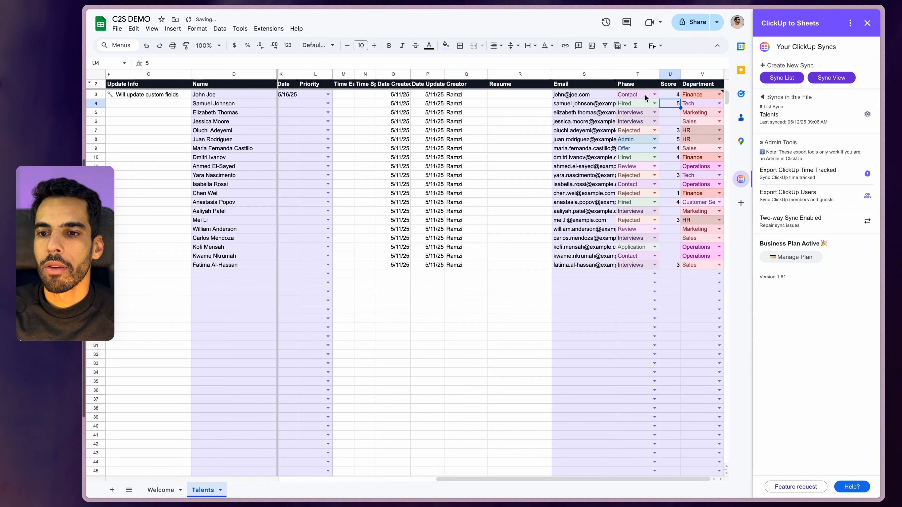
Check the pending-sync note on row 3 and set its Priority to High
left_click(573, 95)
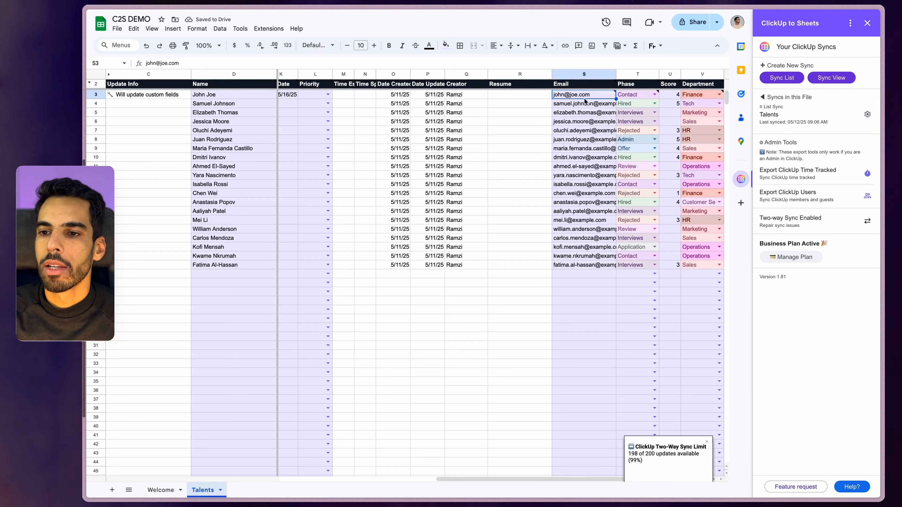
left_click(673, 96)
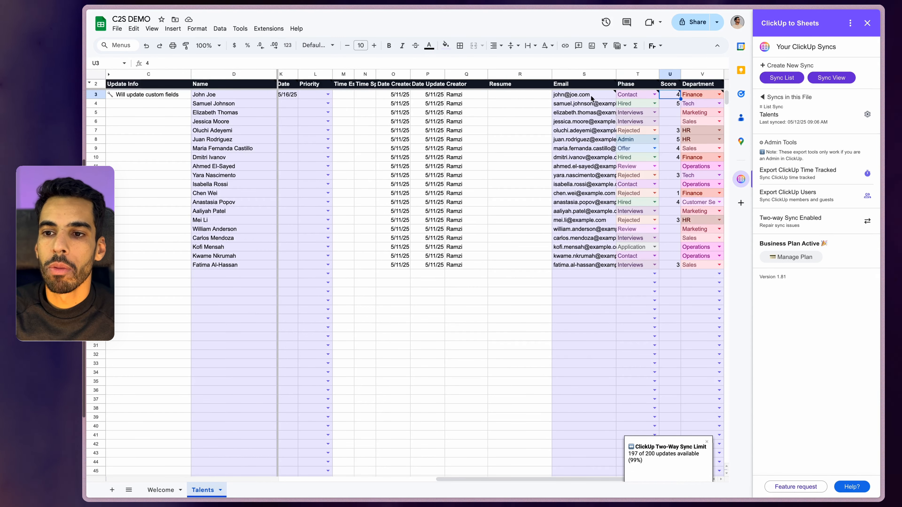
left_click(556, 99)
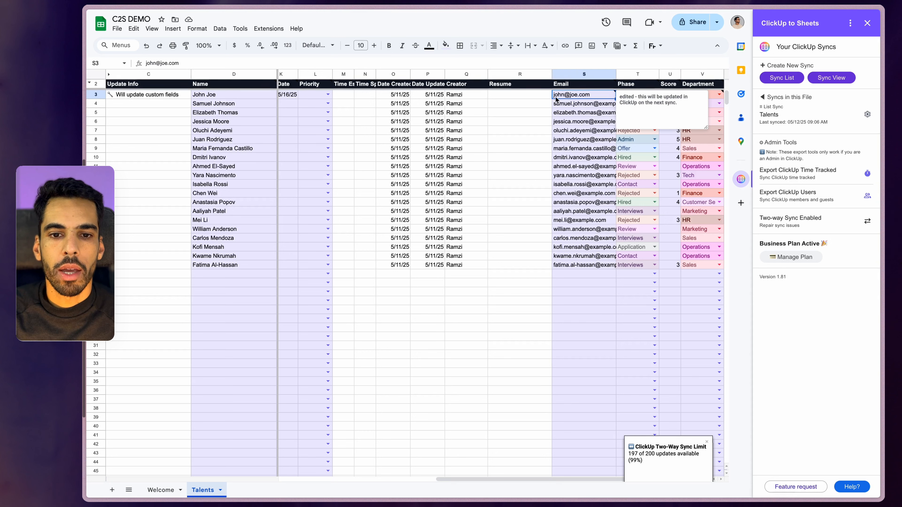
left_click(328, 94)
left_click(309, 117)
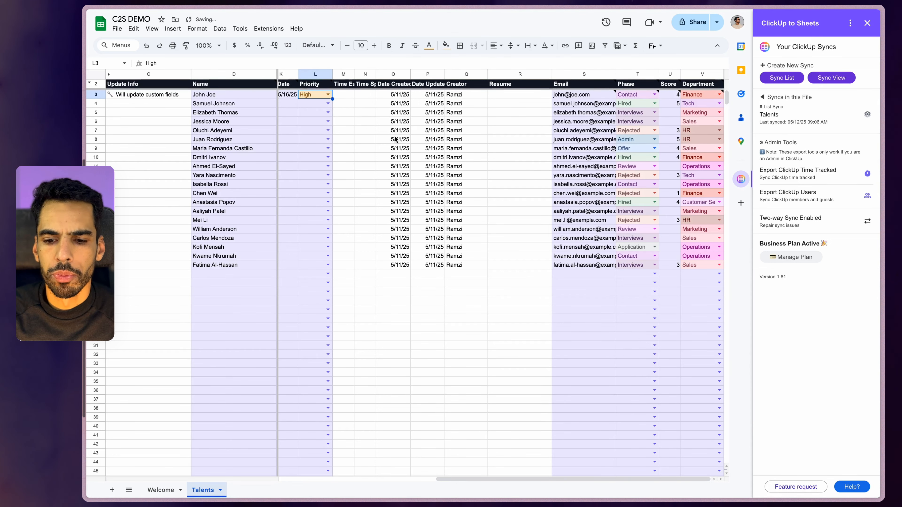
left_click(508, 473)
left_click_drag(511, 479, 426, 414)
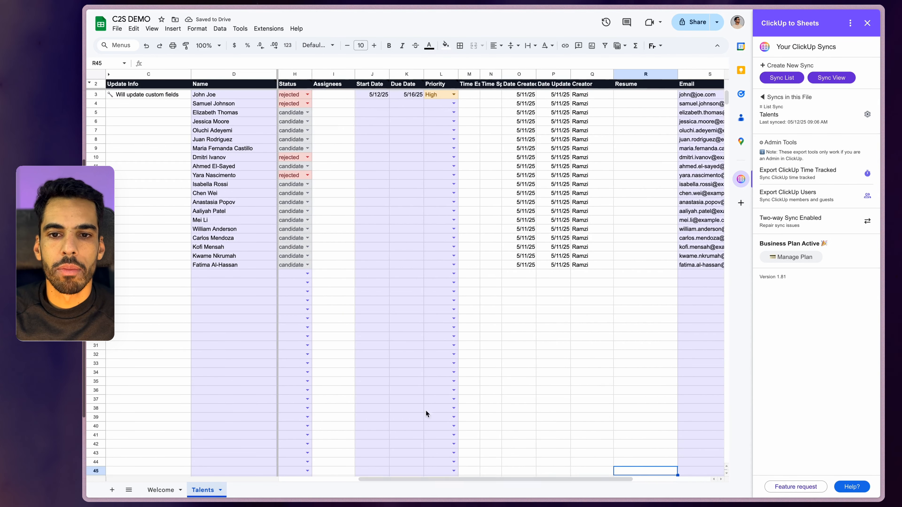
Set row 4's Start Date to 5/5/2025 and Due Date to 5/24/2025
double_click(369, 104)
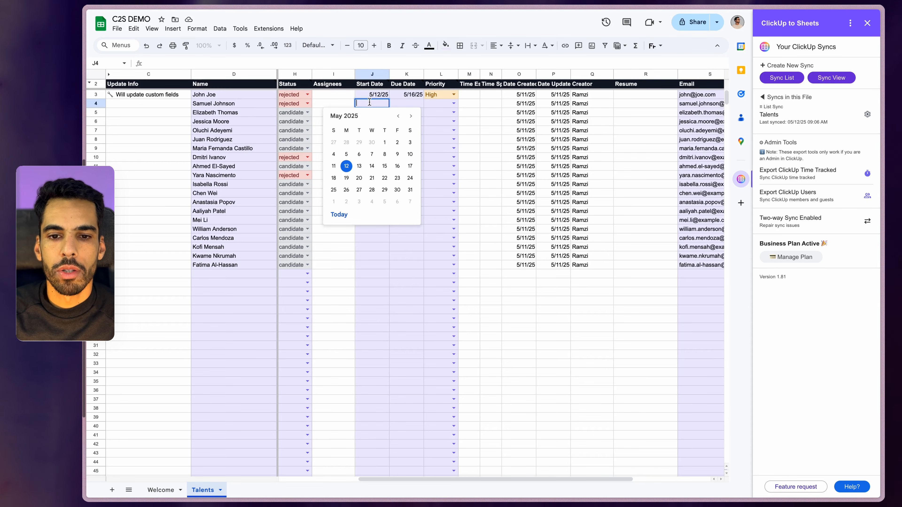
left_click(346, 154)
double_click(394, 104)
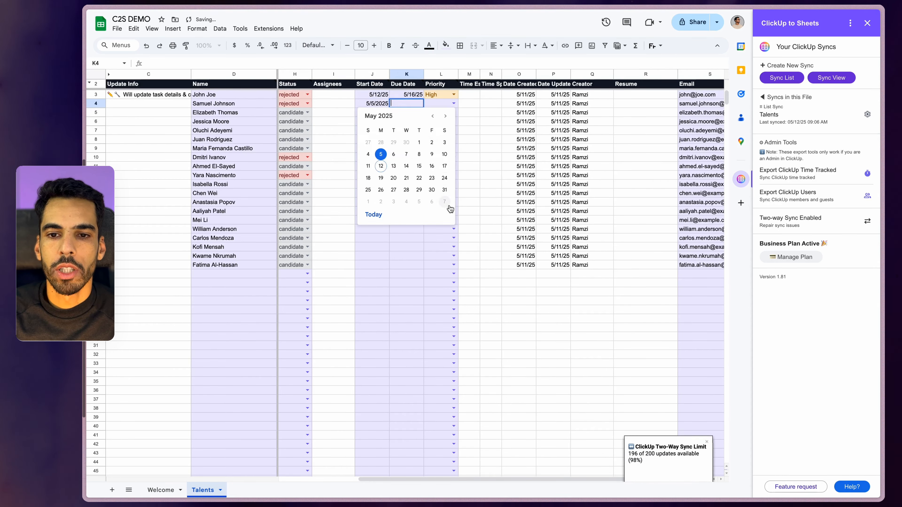
left_click(444, 177)
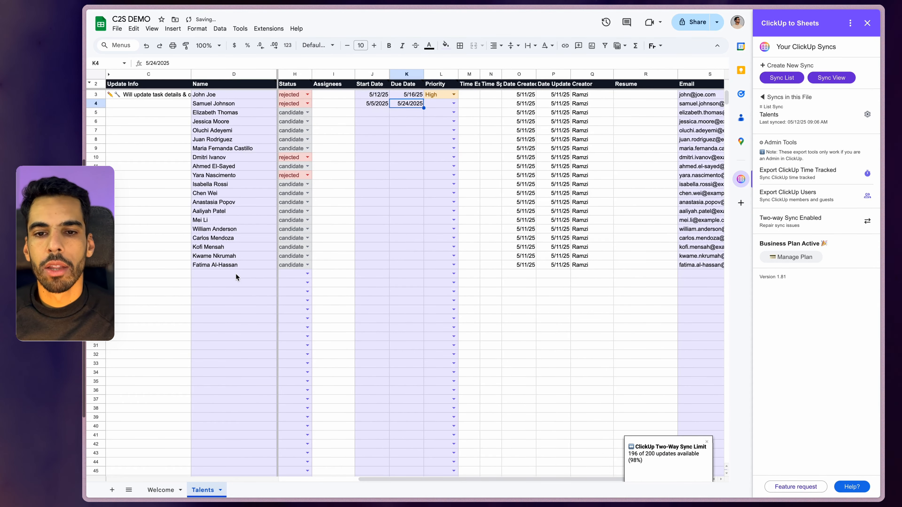
left_click(236, 276)
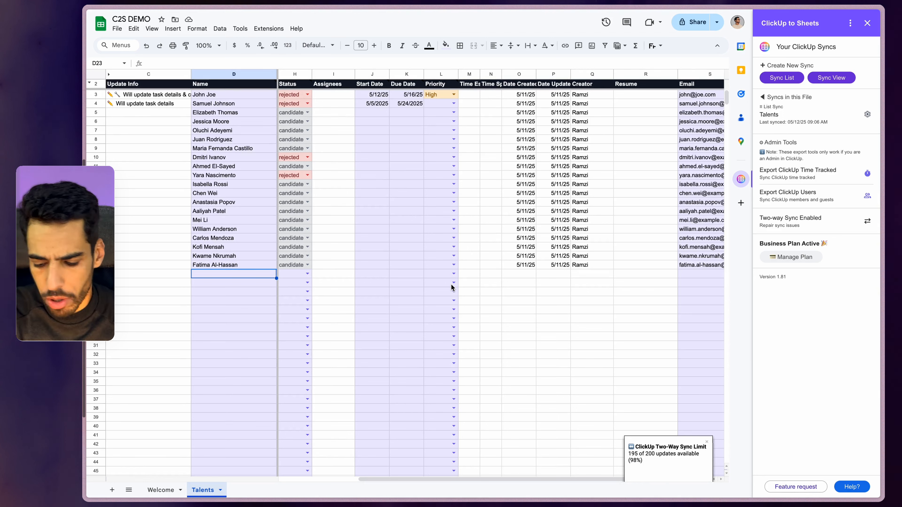
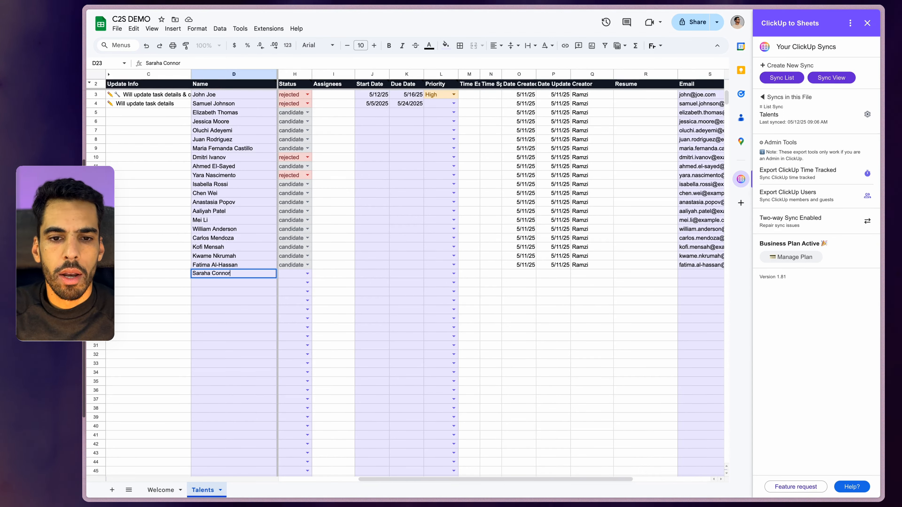
Enter the new candidate's full name in row 23, with Status talent and Priority High
key("Return")
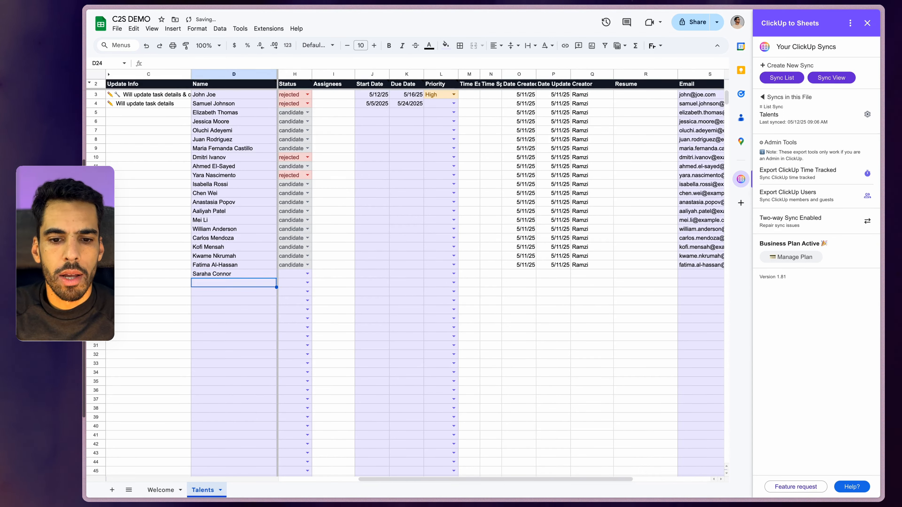
left_click(307, 273)
left_click(290, 284)
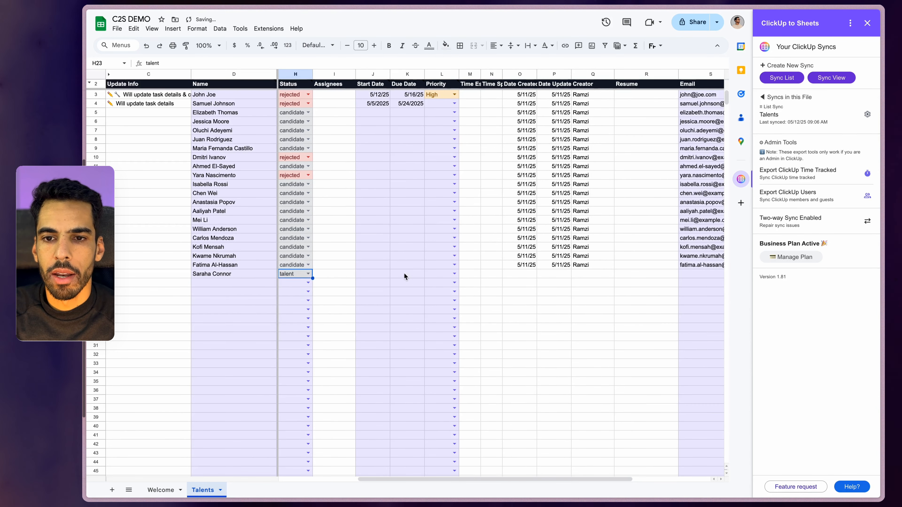
left_click(455, 273)
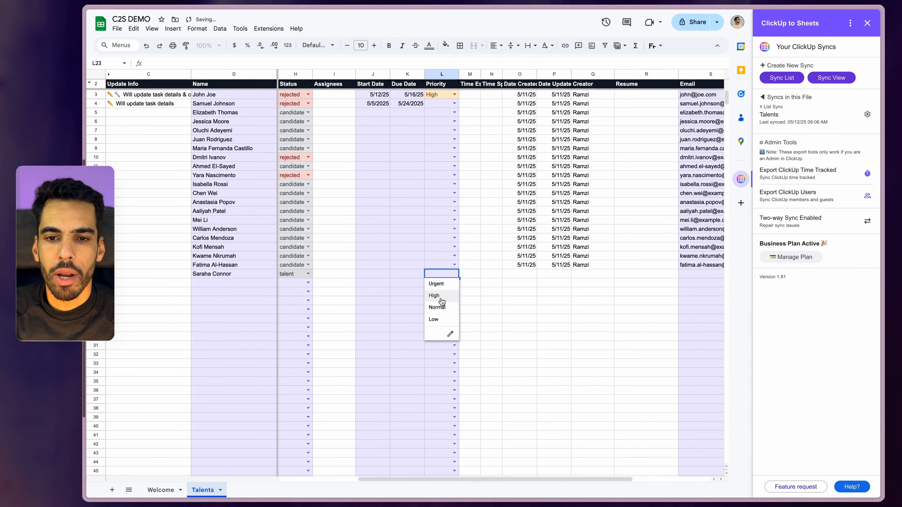
left_click(435, 295)
Give row 23 Due Date May 13 and Start Date May 4, and enter the candidate's email
double_click(404, 276)
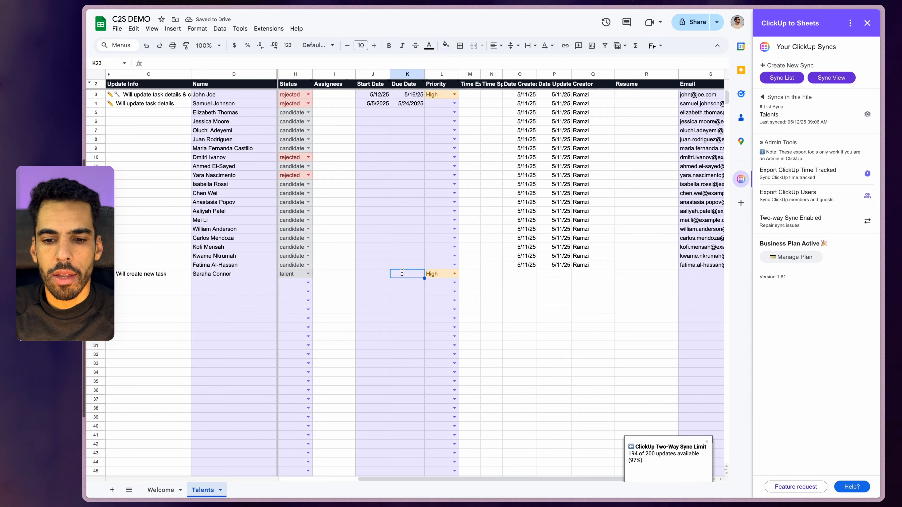
left_click(394, 336)
double_click(372, 276)
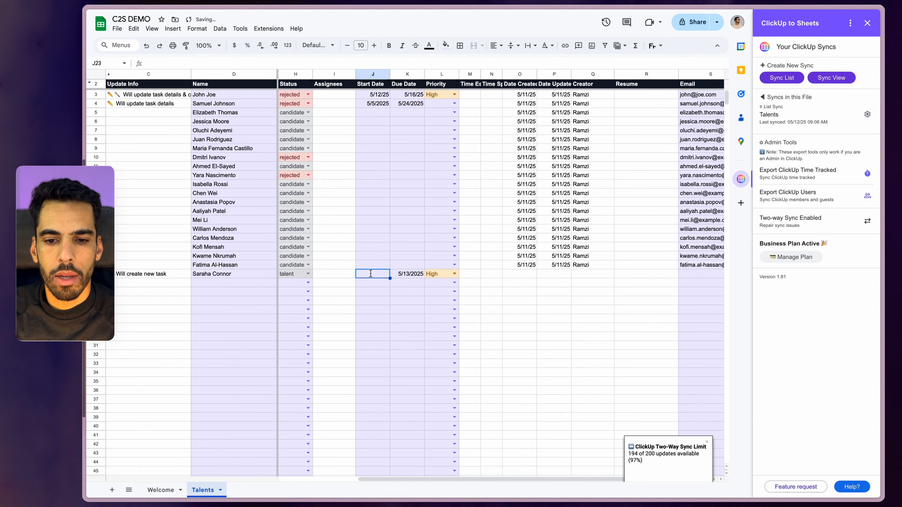
left_click(334, 324)
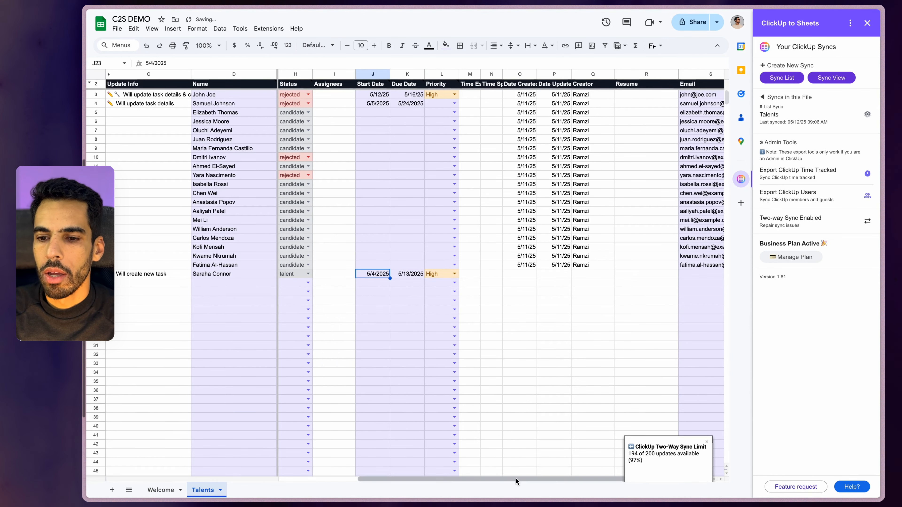
left_click_drag(514, 481, 591, 480)
double_click(581, 276)
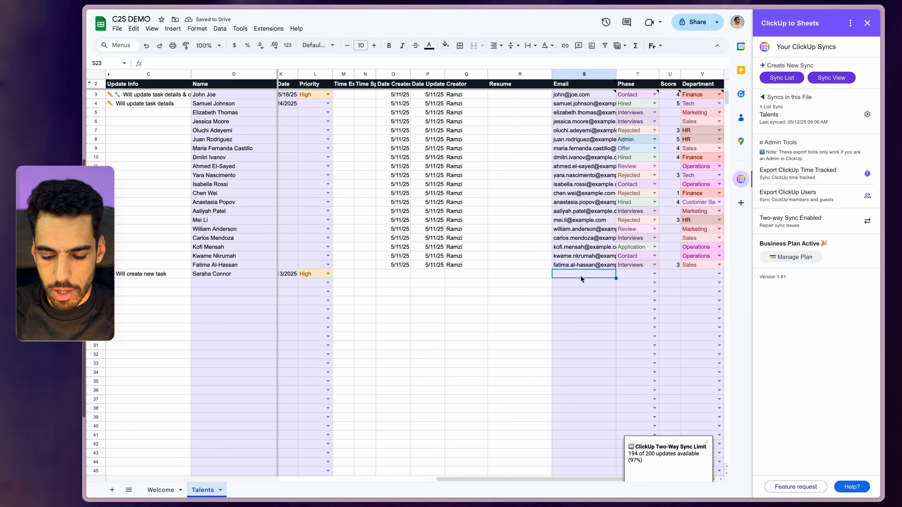
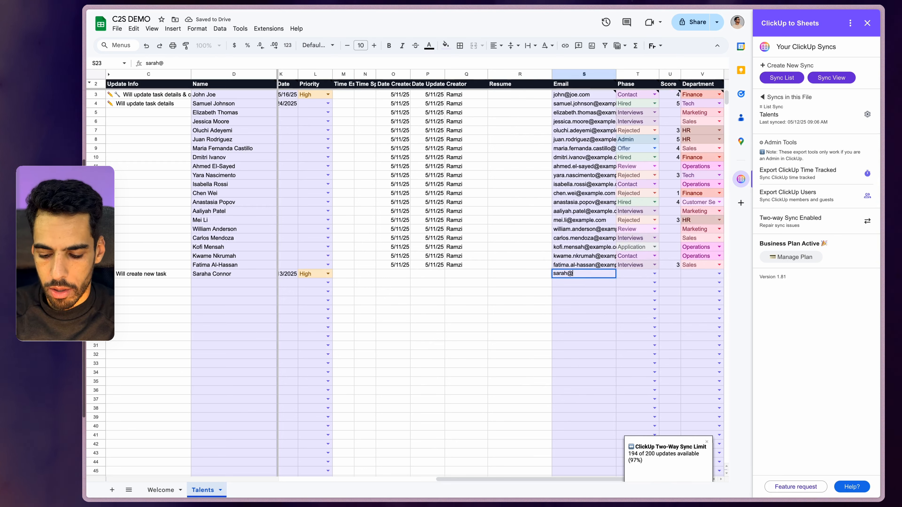
key("Return")
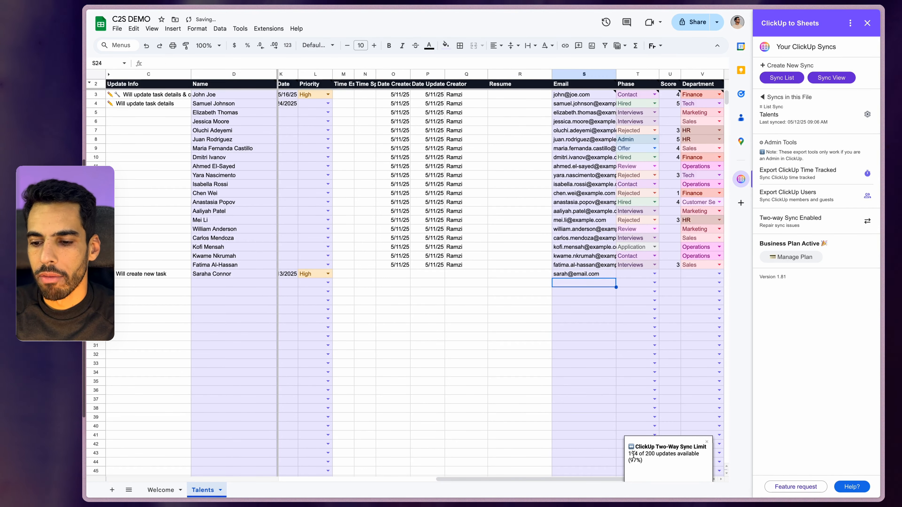
Set row 23's Phase to Review, Score to 5 and Department to R&D
left_click(655, 273)
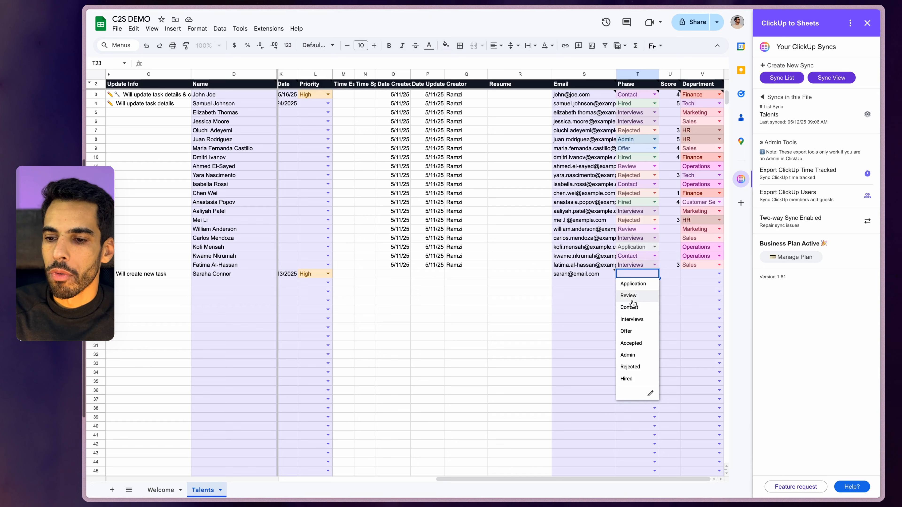
left_click(653, 295)
key("Tab")
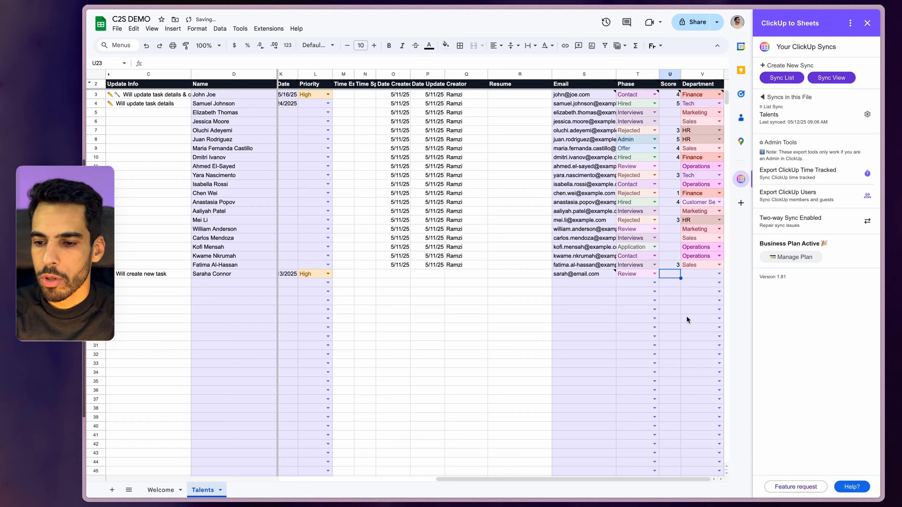
type("5")
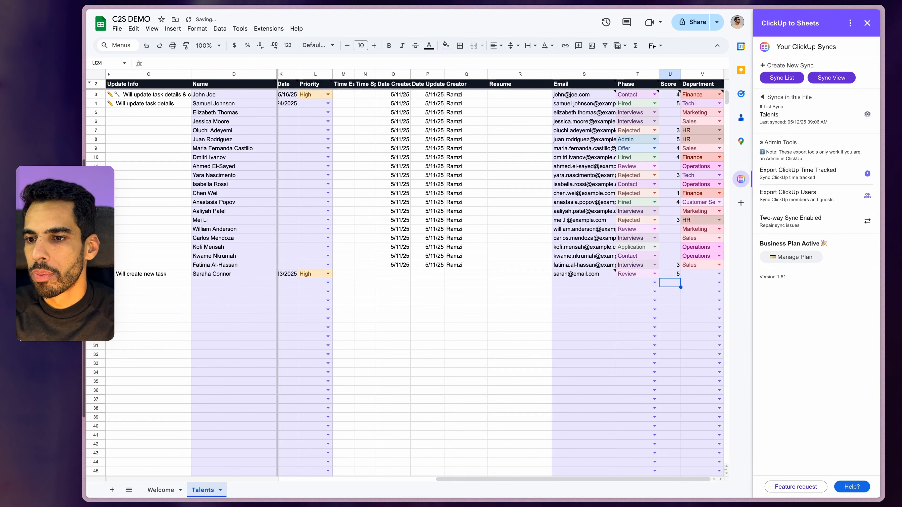
left_click(716, 269)
left_click(718, 273)
left_click(700, 370)
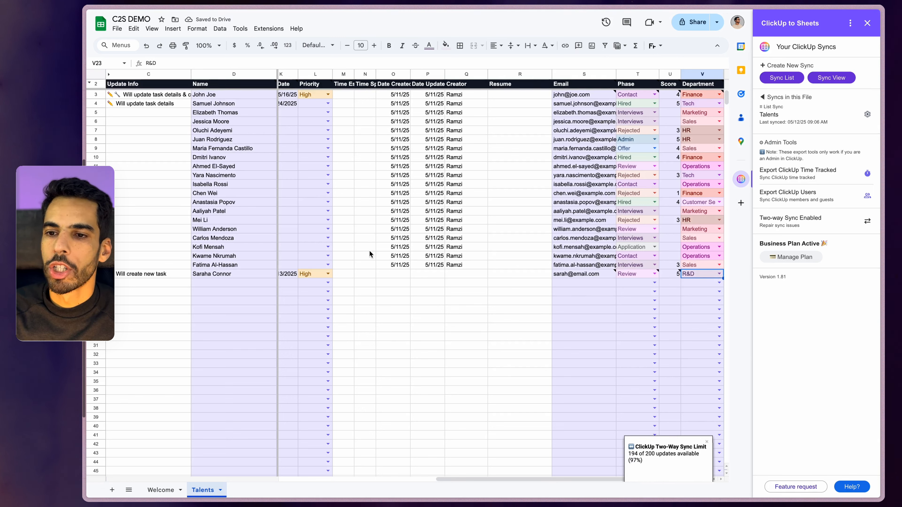
left_click(651, 98)
left_click(672, 95)
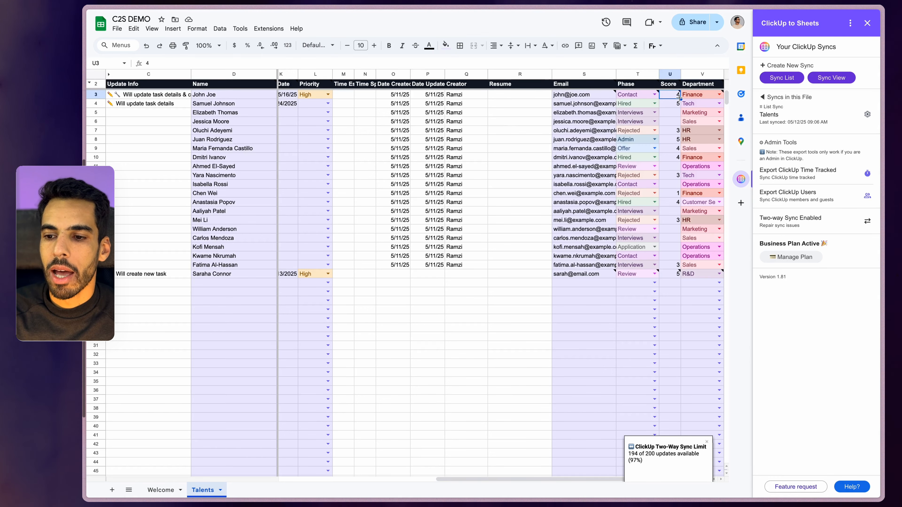
Fill the score 4 from U3 down through U23
left_click_drag(679, 264, 677, 273)
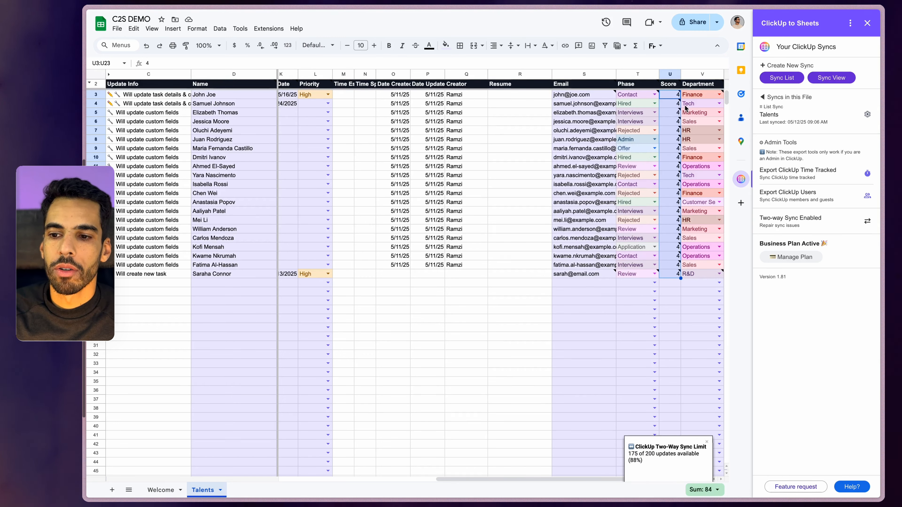
left_click(573, 124)
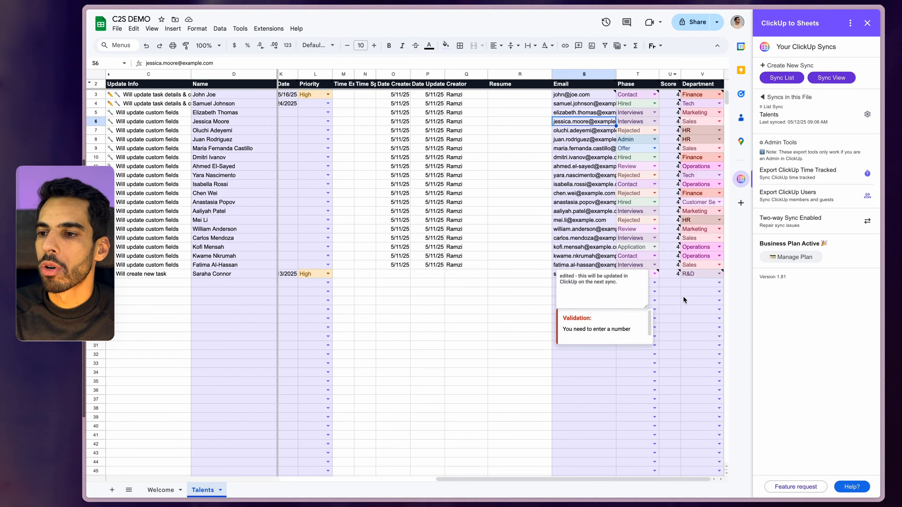
Run Sync Tasks on the Talents sync in the ClickUp to Sheets sidebar, then return to the sync list
left_click(867, 114)
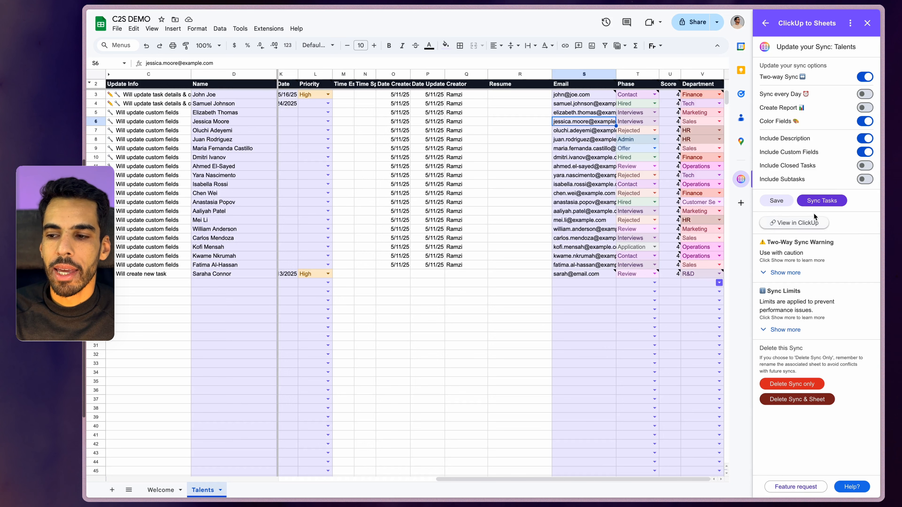
left_click(822, 205)
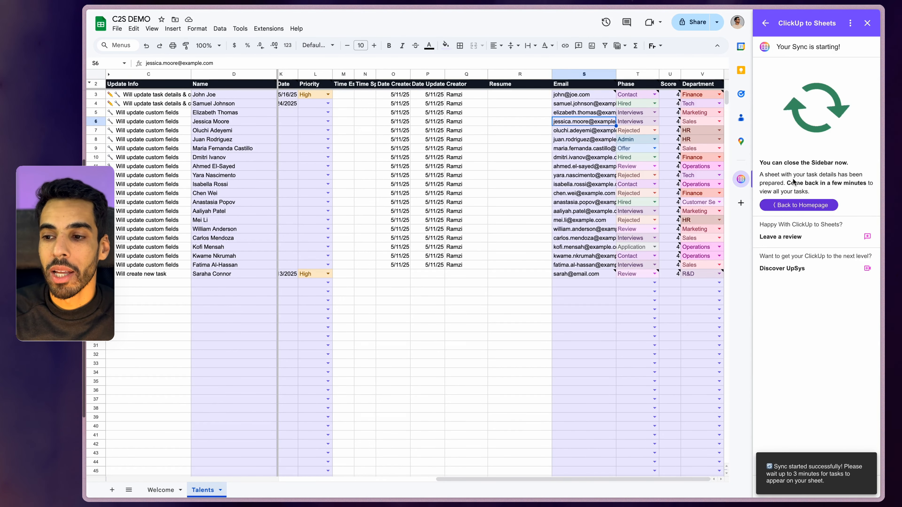
left_click(785, 207)
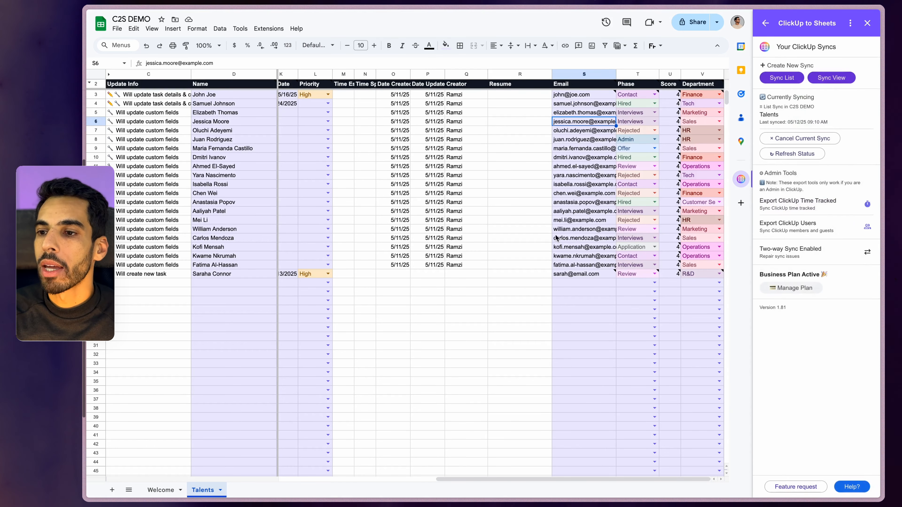
left_click_drag(829, 122, 759, 117)
left_click(806, 122)
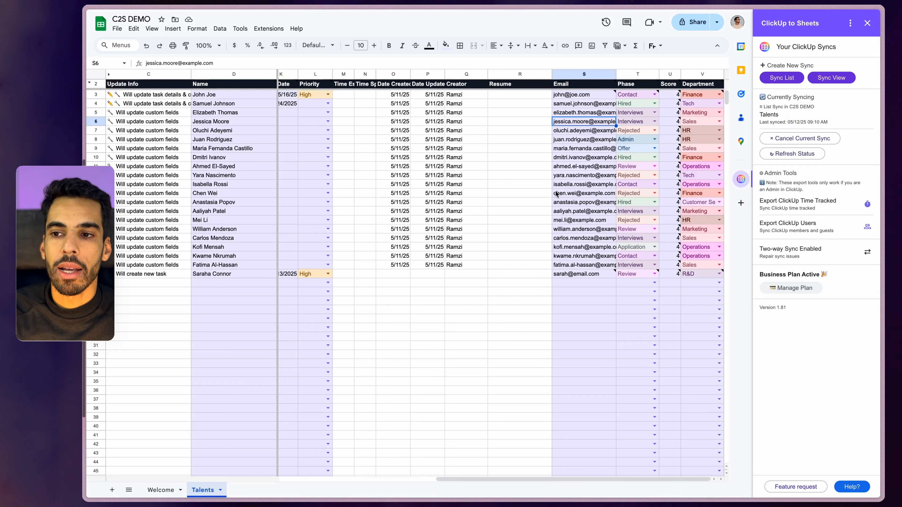
mouse_move(692, 96)
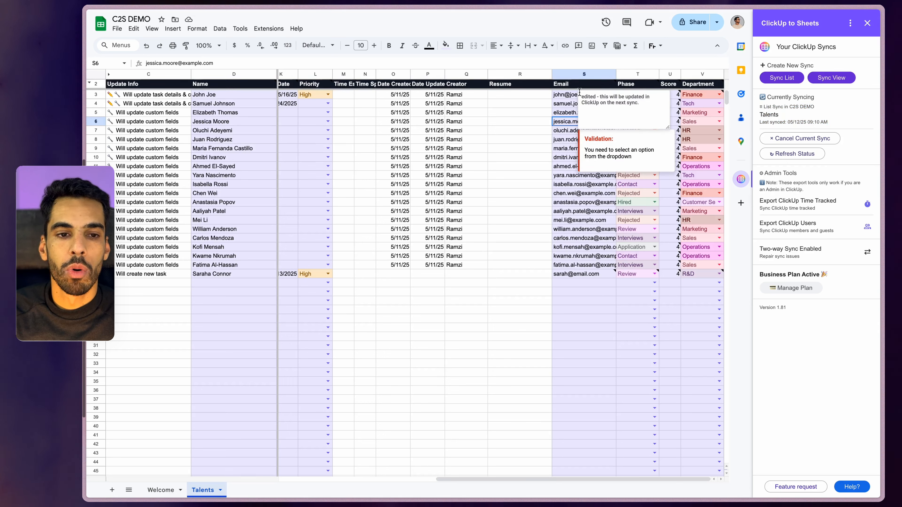
left_click(136, 104)
left_click(138, 97)
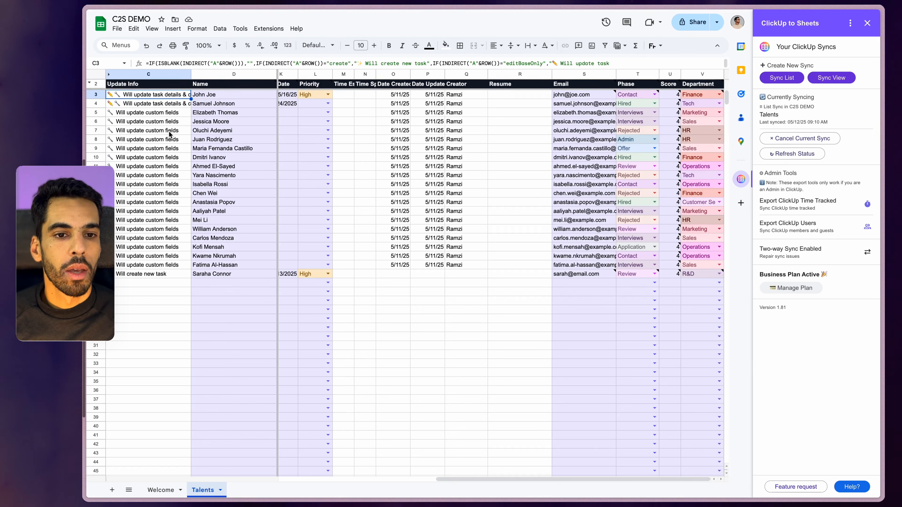
key("Down")
key("Up")
key("Down")
key("Down")
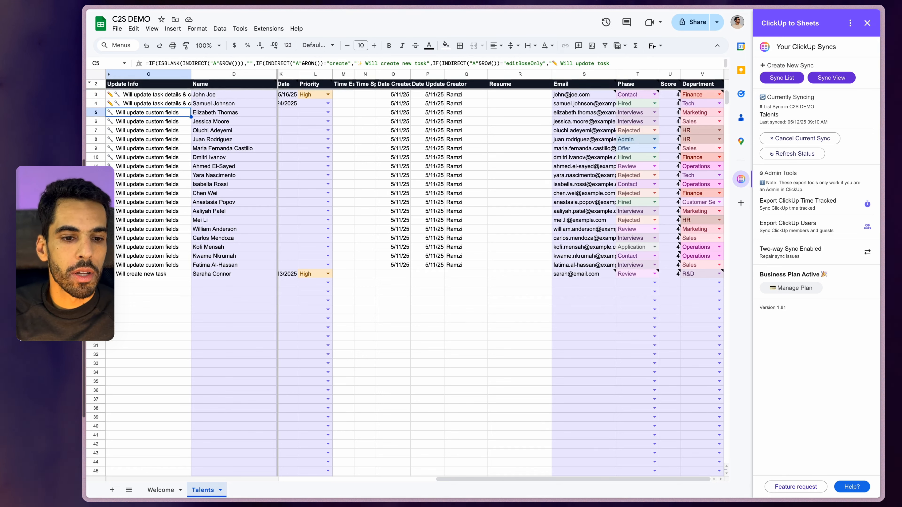
left_click(169, 275)
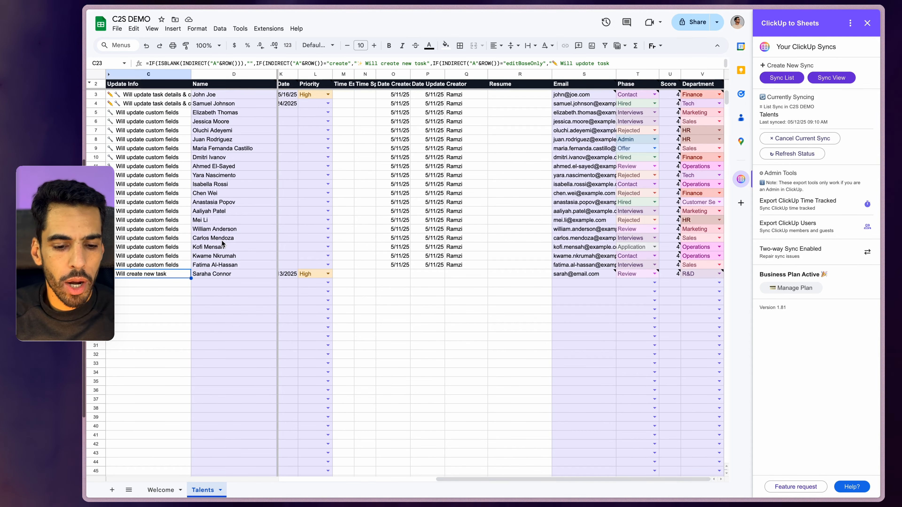
Duplicate the Talents sheet and name the copy 'two way check'
left_click(210, 490)
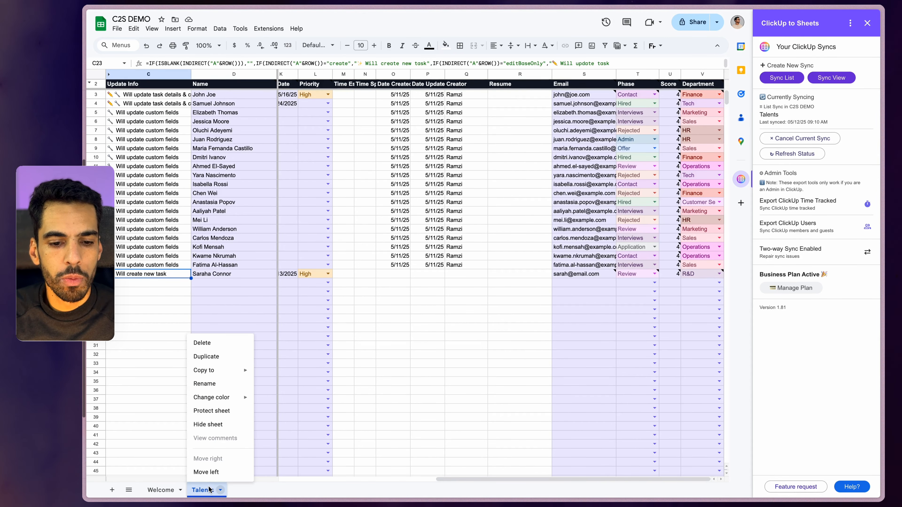
left_click(206, 356)
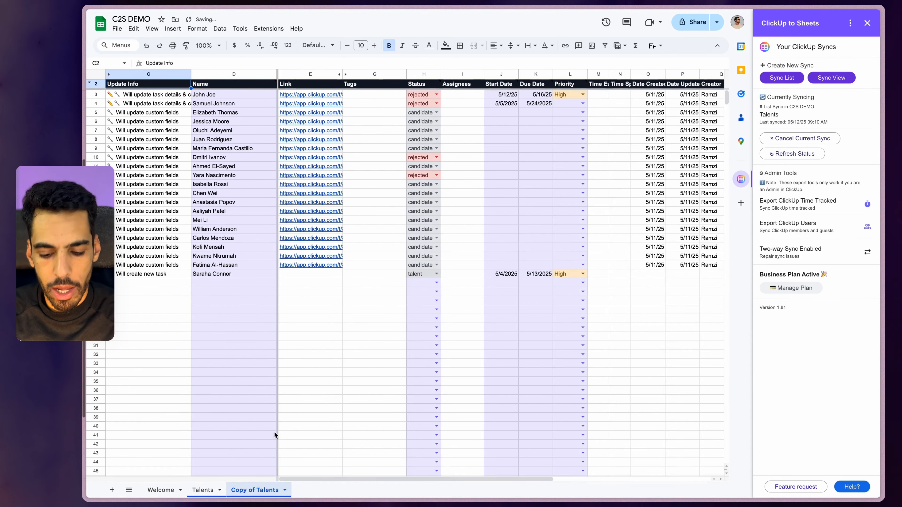
double_click(255, 491)
type("two way check")
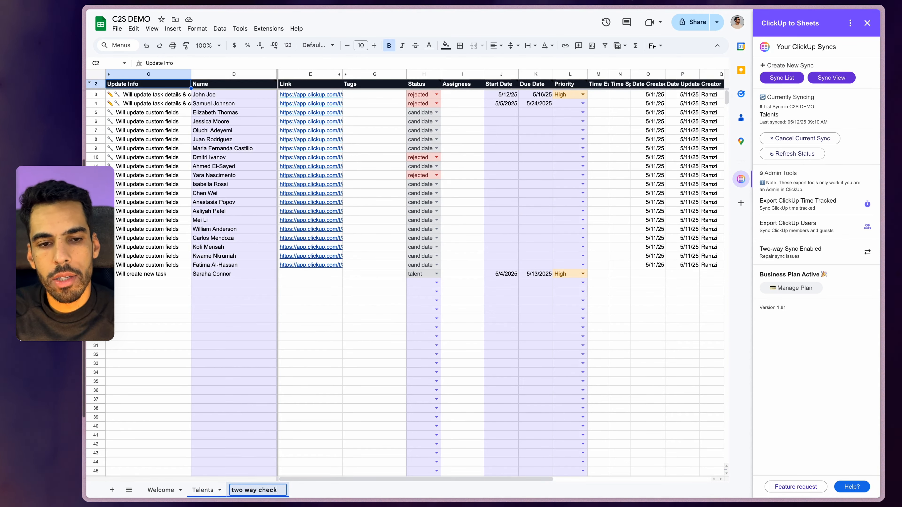
key("Return")
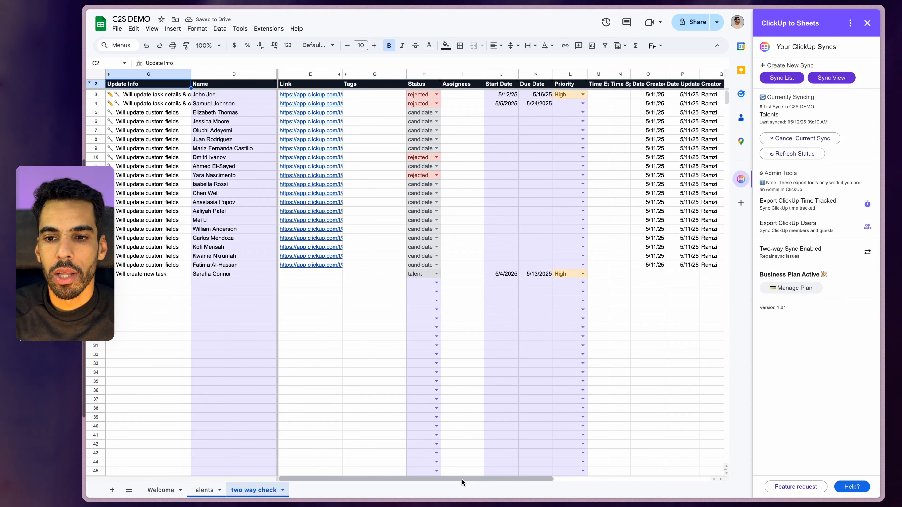
Check the synced Department and Email cells on Talents and dismiss the two-way sync limit notice
left_click_drag(458, 478, 645, 476)
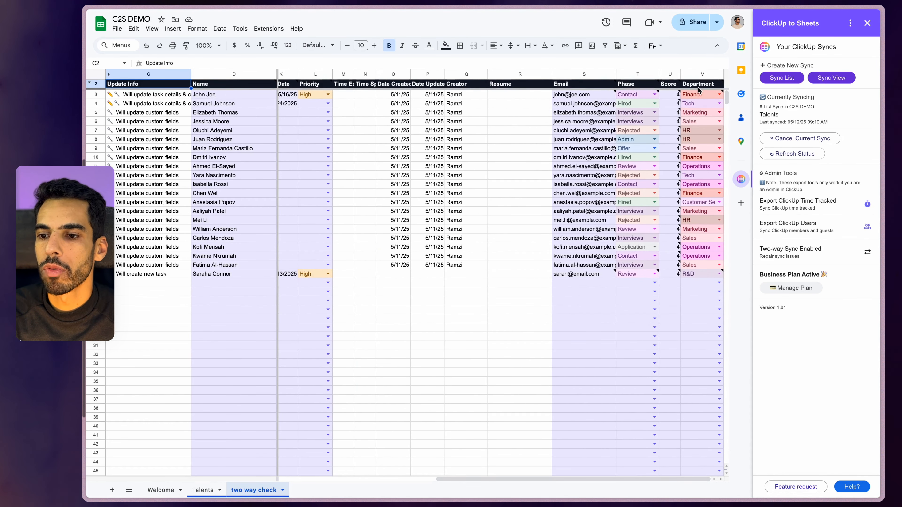
left_click(690, 96)
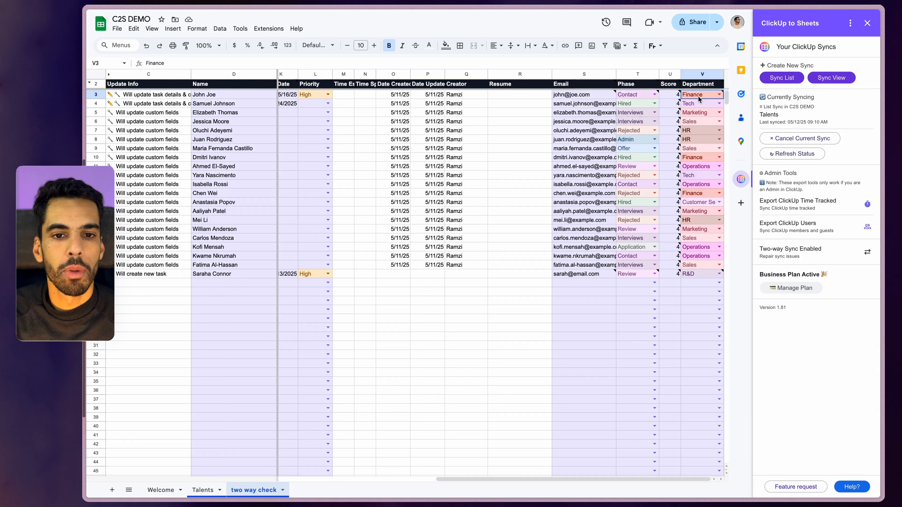
left_click(572, 95)
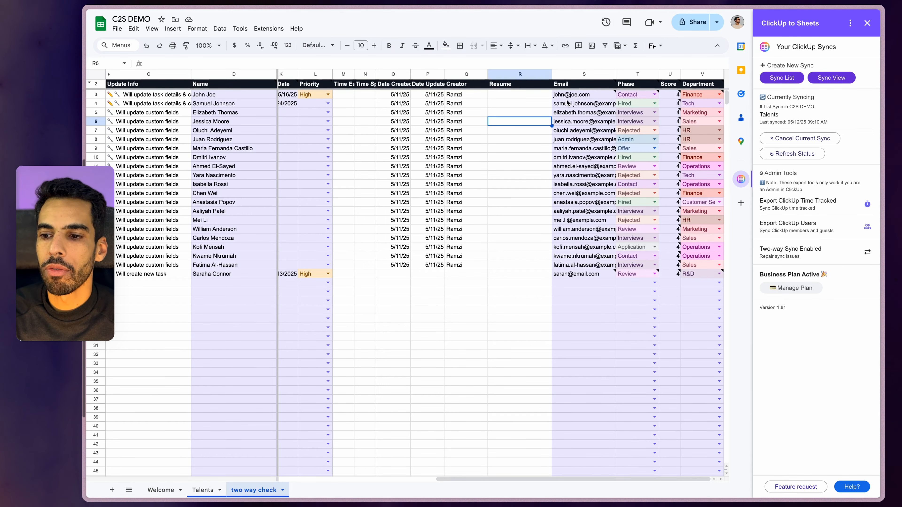
left_click(690, 275)
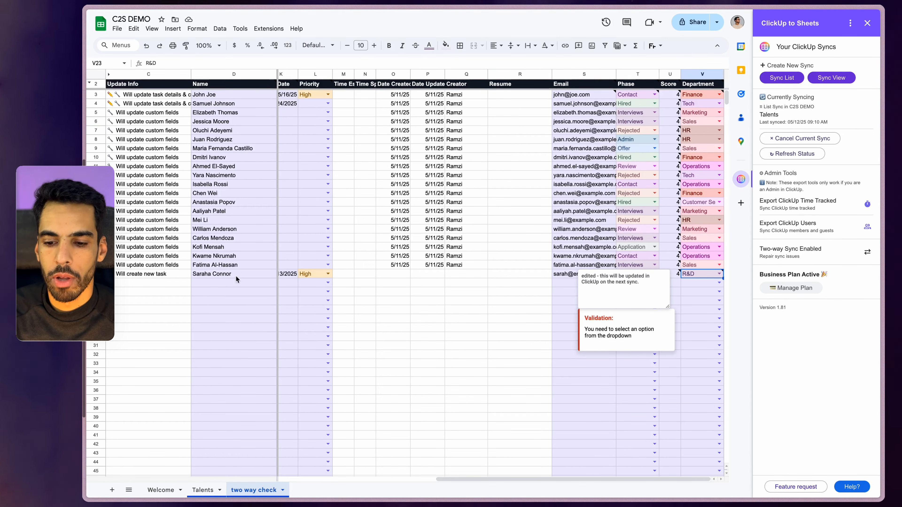
scroll(448, 284, "left", 5)
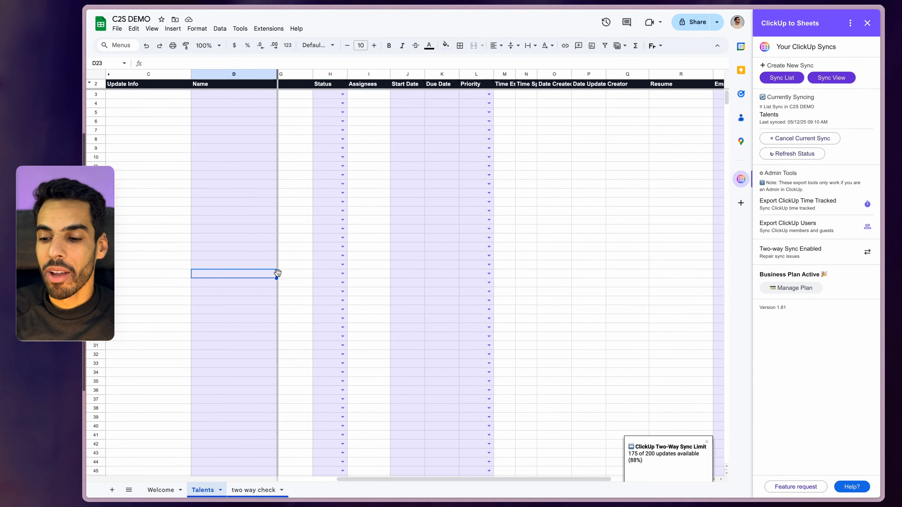
left_click(707, 443)
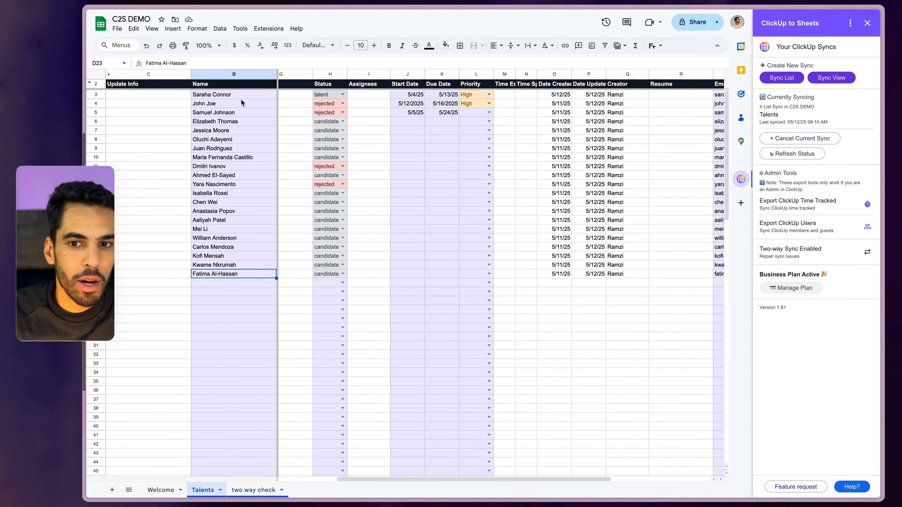
Switch to the ClickUp Talents list and reload it to see the synced edits
key("ctrl+Tab")
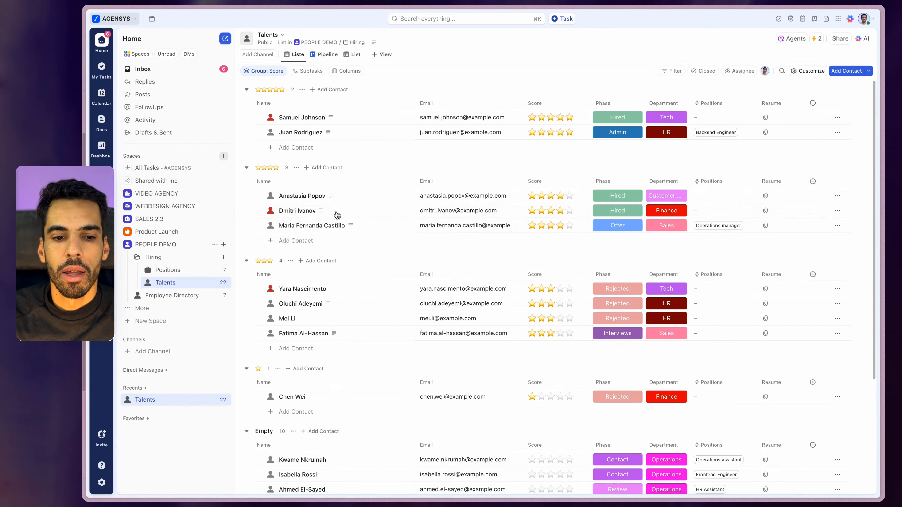
key("super+r")
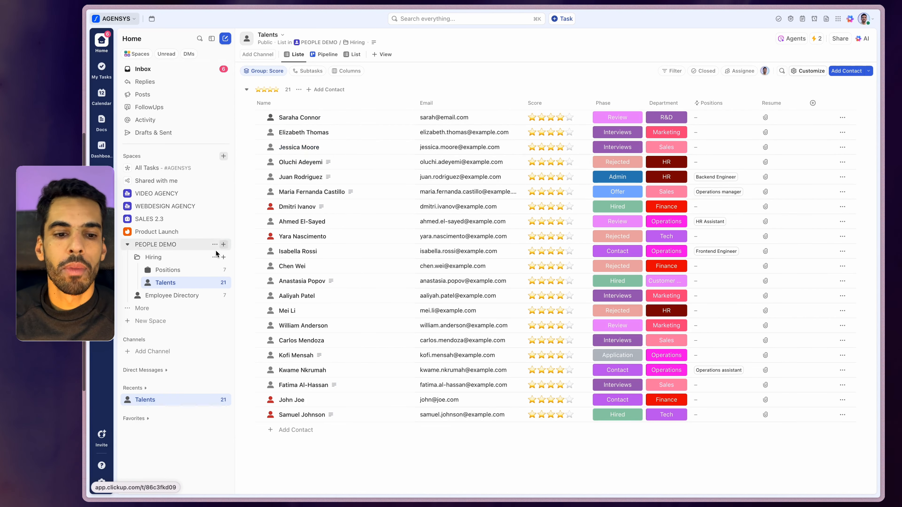
Open the Hiring folder in PEOPLE DEMO and browse its Positions and Talents groups
left_click(152, 257)
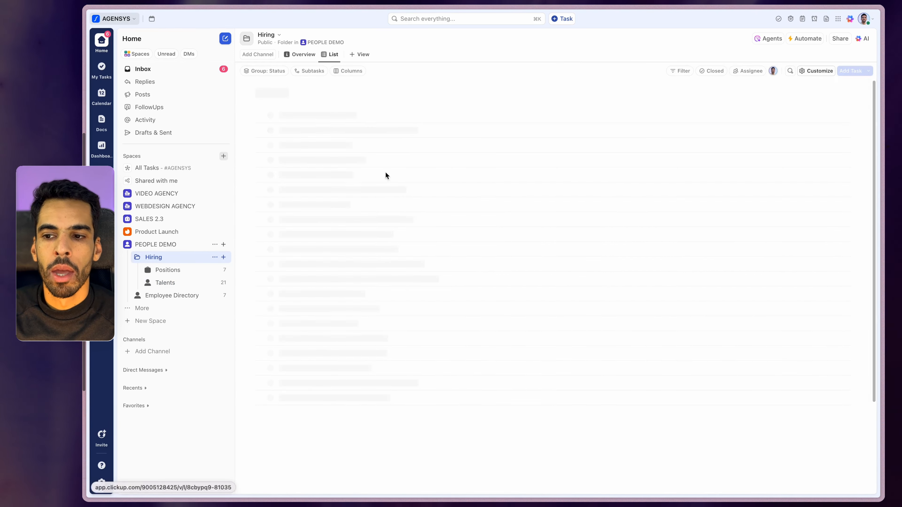
scroll(377, 213, "down", 5)
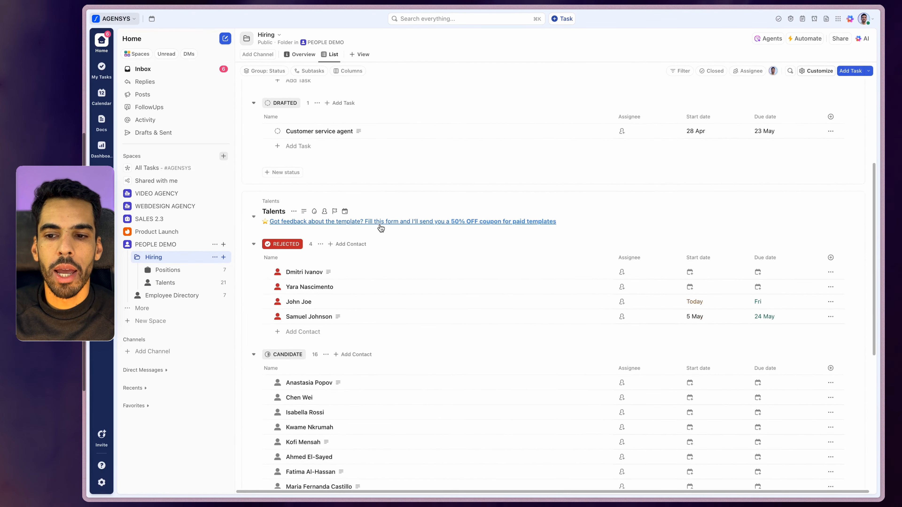
scroll(380, 227, "up", 5)
scroll(312, 177, "down", 3)
scroll(346, 205, "up", 3)
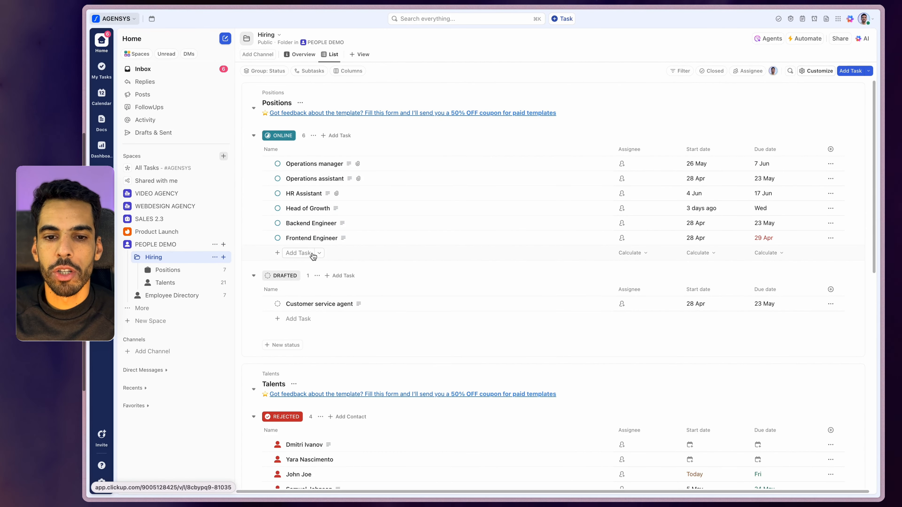
scroll(314, 255, "down", 5)
scroll(316, 256, "down", 2)
scroll(335, 249, "up", 1)
scroll(335, 249, "down", 5)
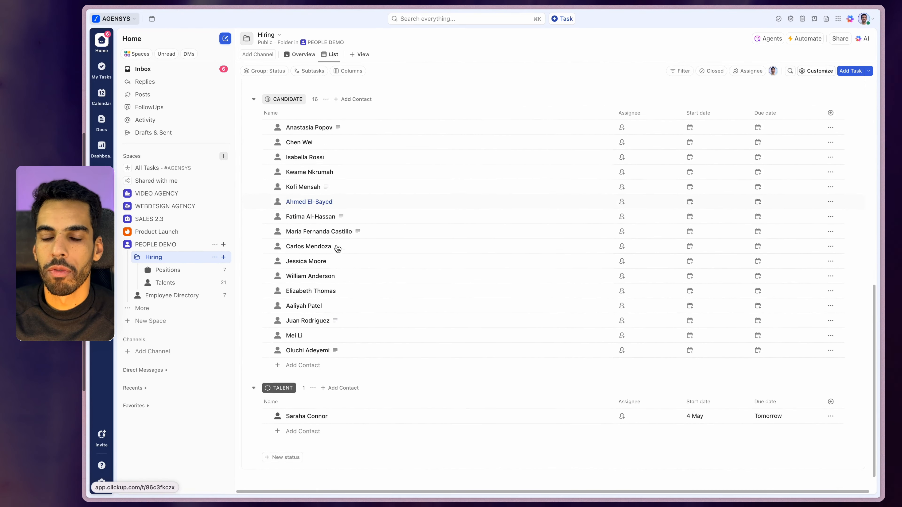
scroll(405, 242, "up", 10)
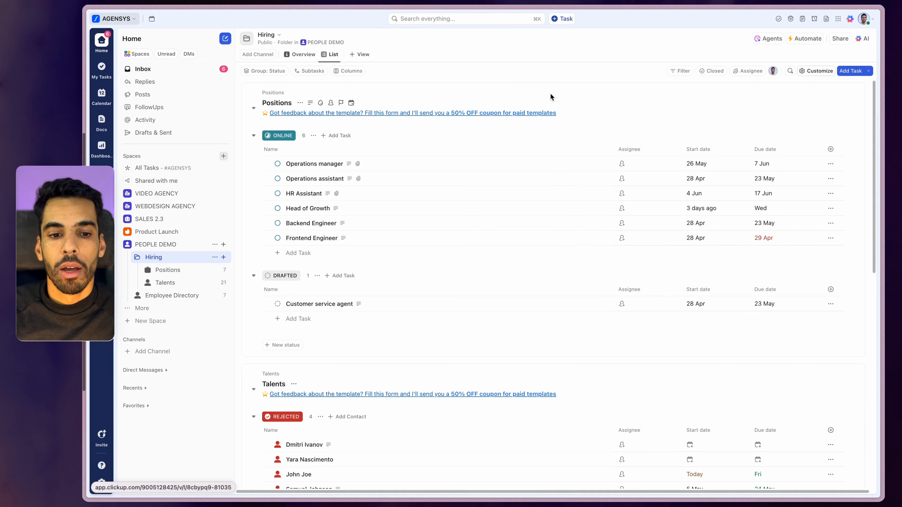
Filter the Hiring list by Status, including TO-DO, DRAFTED, CANDIDATE and IN PROGRESS but excluding TALENT
left_click(681, 71)
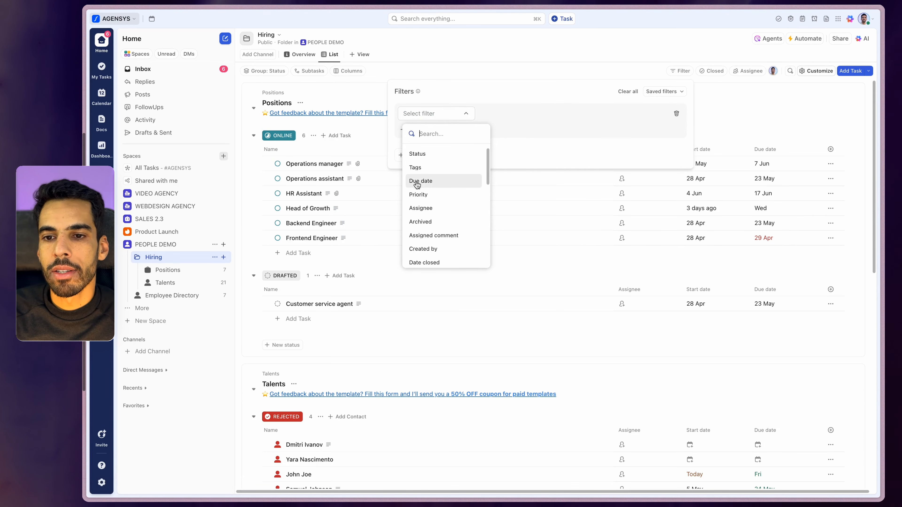
left_click(416, 154)
left_click(546, 113)
left_click(562, 157)
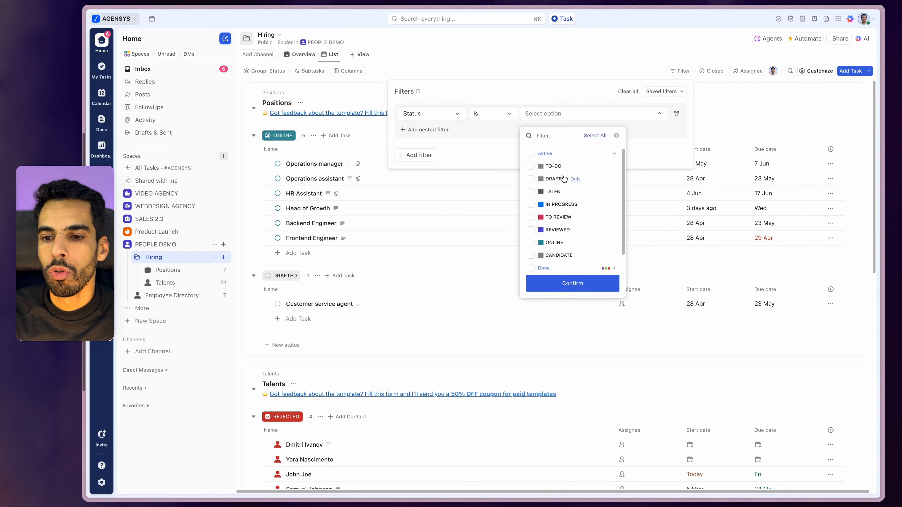
left_click(531, 165)
left_click(531, 179)
left_click(531, 192)
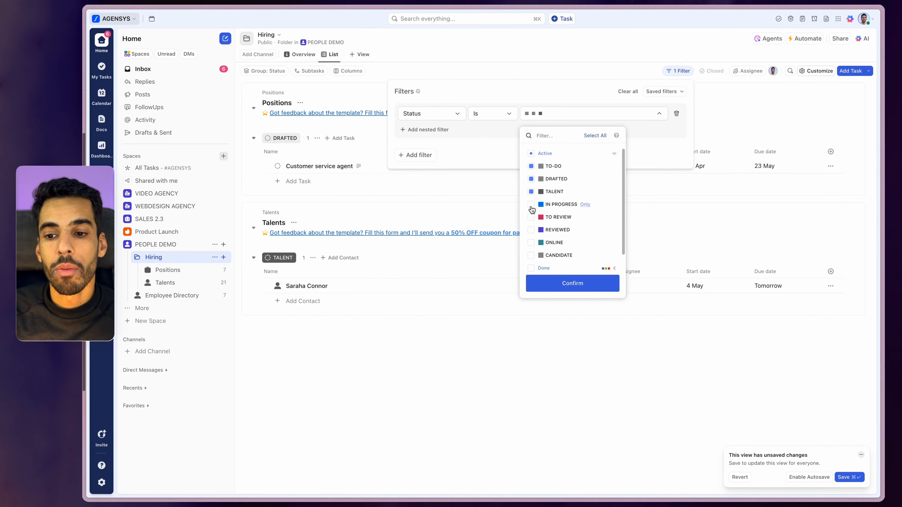
left_click(531, 255)
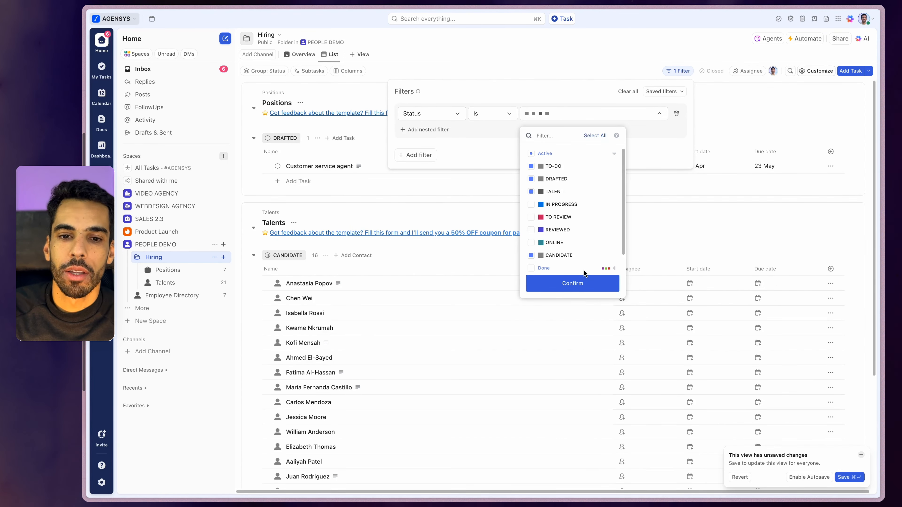
left_click(530, 204)
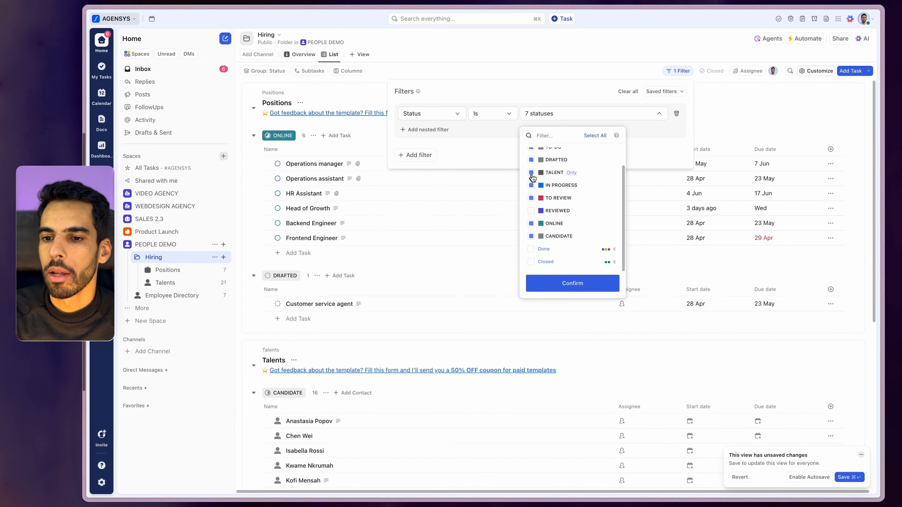
left_click(530, 173)
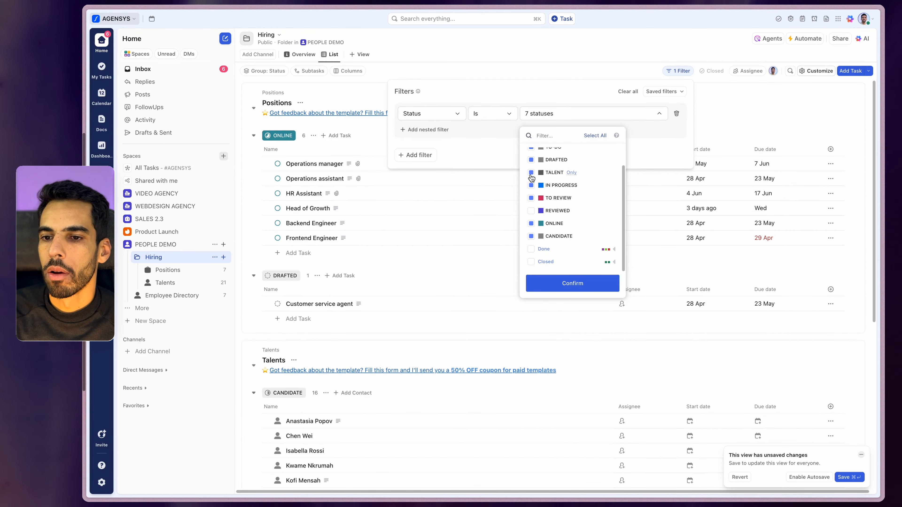
left_click(651, 155)
Close the filters panel and enable autosave for the filtered Hiring view
left_click(795, 476)
left_click(798, 478)
scroll(469, 301, "down", 10)
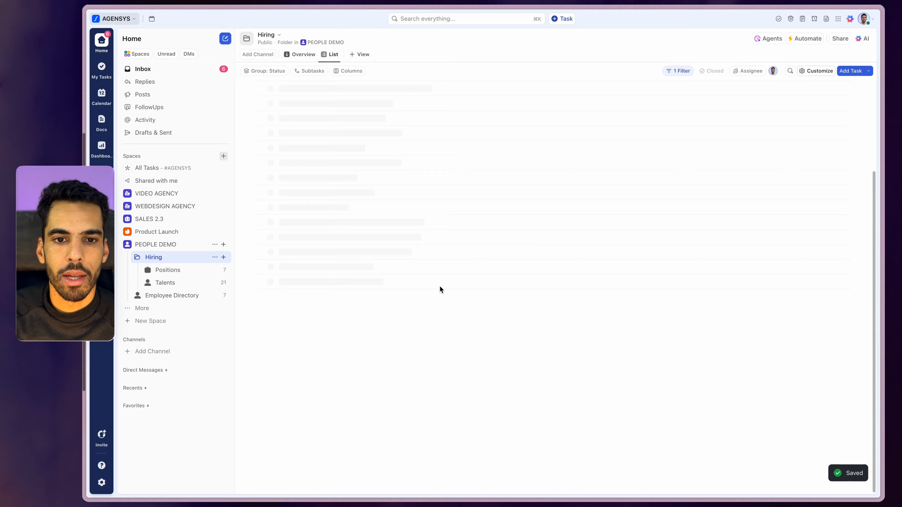
scroll(357, 301, "down", 6)
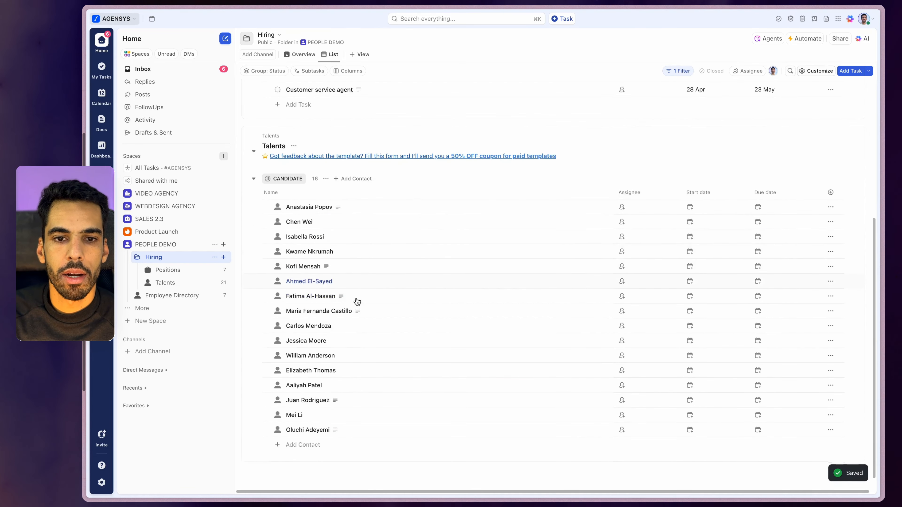
scroll(322, 249, "up", 6)
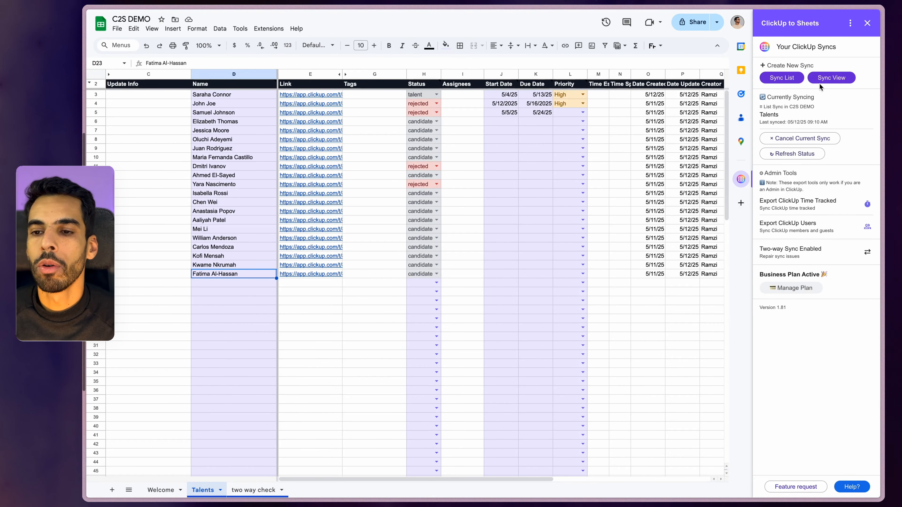
Choose a new view sync from Folder > PEOPLE DEMO > Hiring > List
left_click(828, 75)
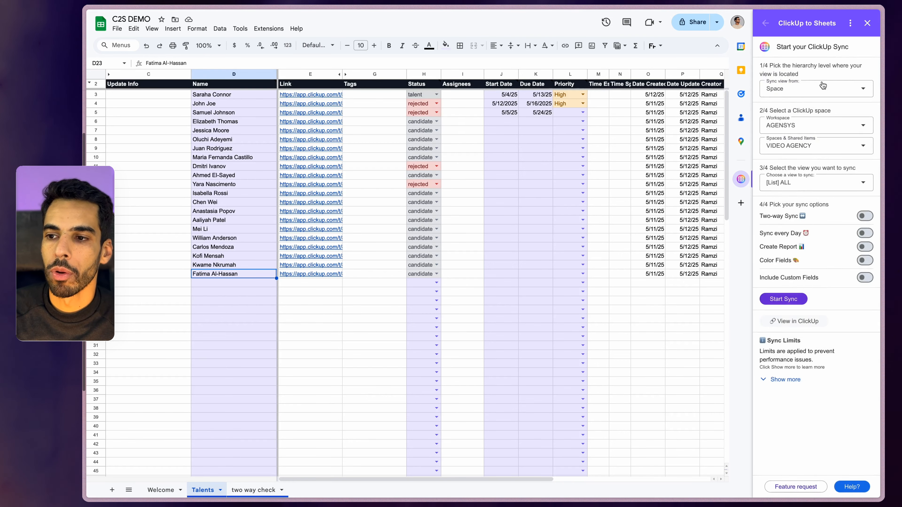
left_click(813, 88)
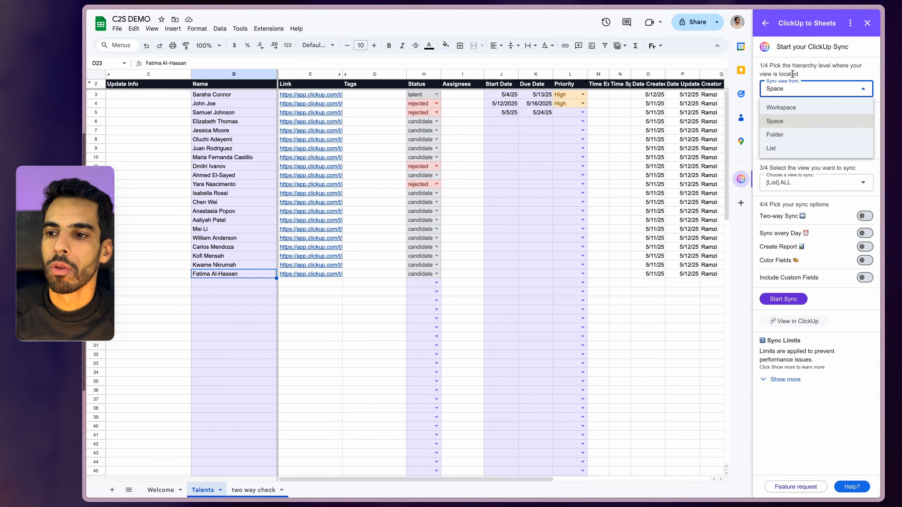
left_click(792, 135)
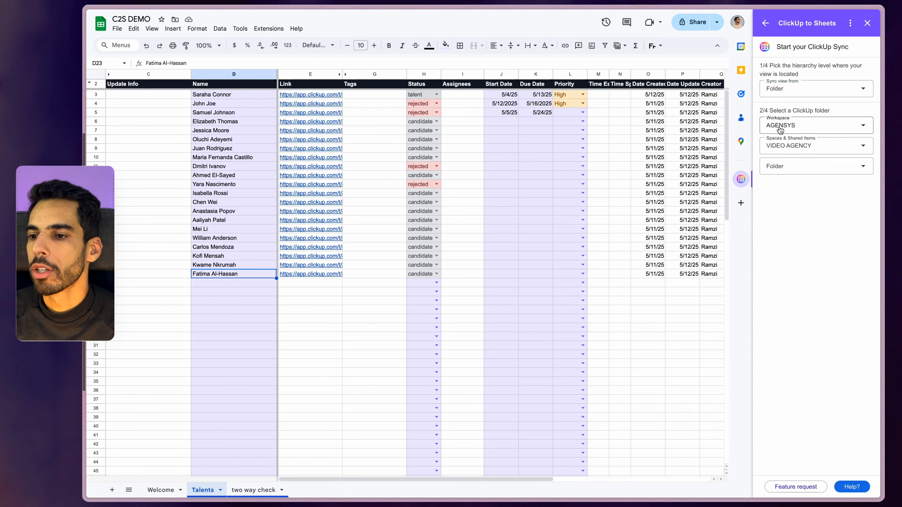
left_click(788, 147)
scroll(799, 199, "down", 5)
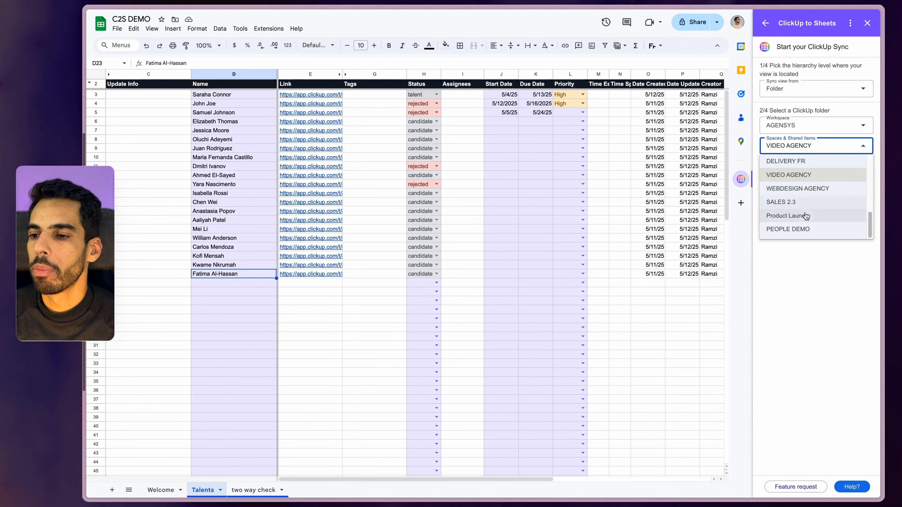
left_click(802, 228)
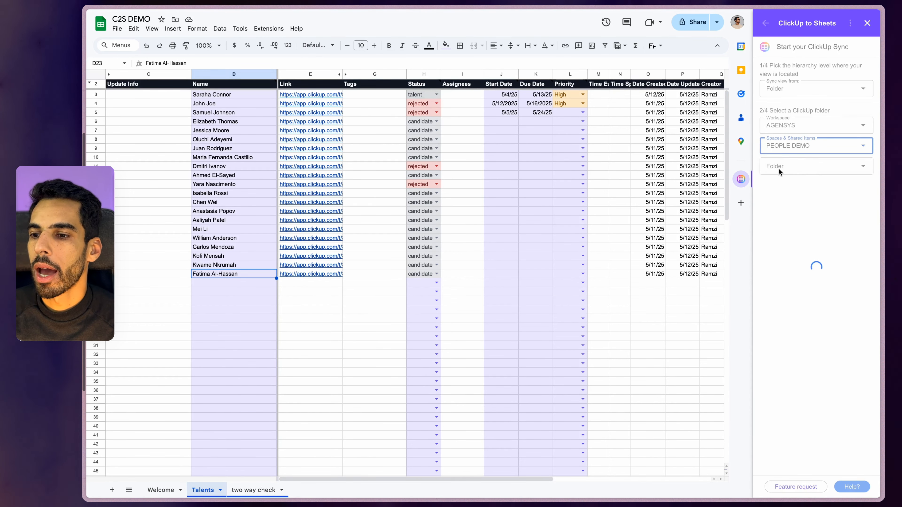
left_click(778, 168)
left_click(784, 194)
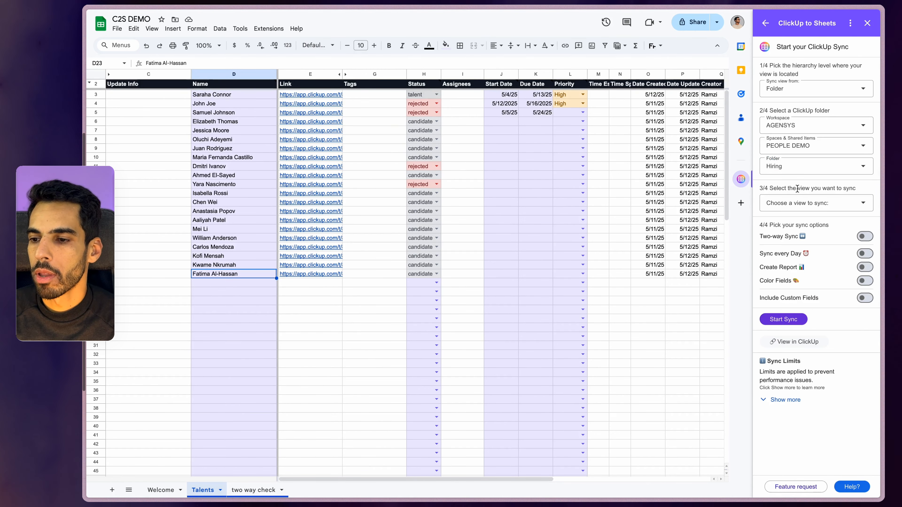
left_click(793, 209)
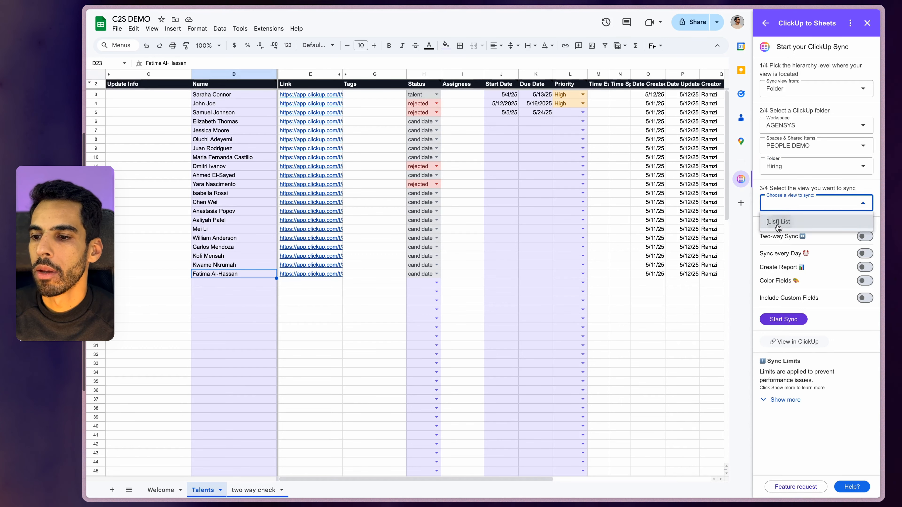
left_click(785, 221)
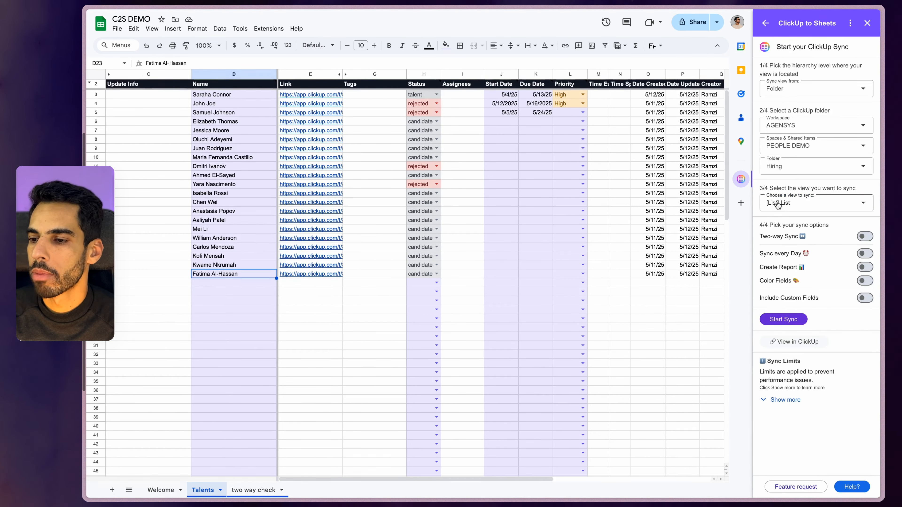
Enable Two-way Sync, Color Fields and Include Custom Fields, then start the sync
left_click(864, 237)
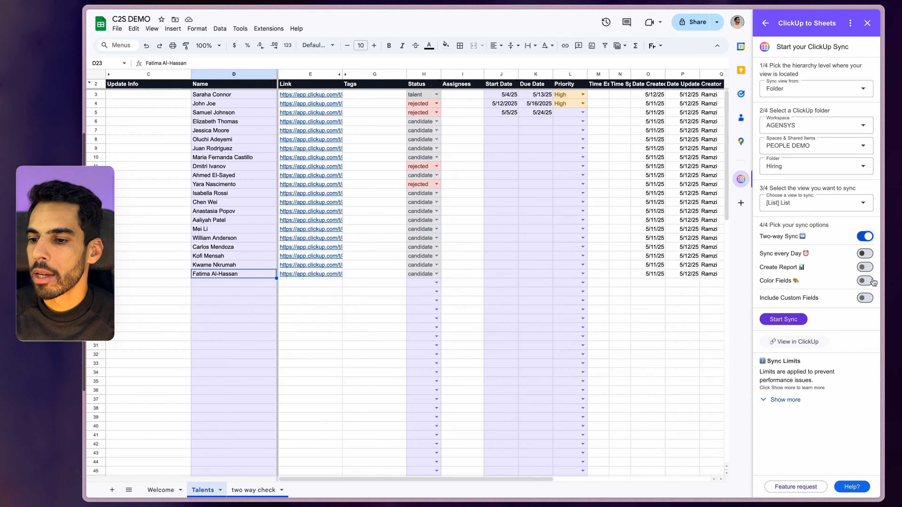
left_click(865, 282)
left_click(865, 297)
left_click(784, 319)
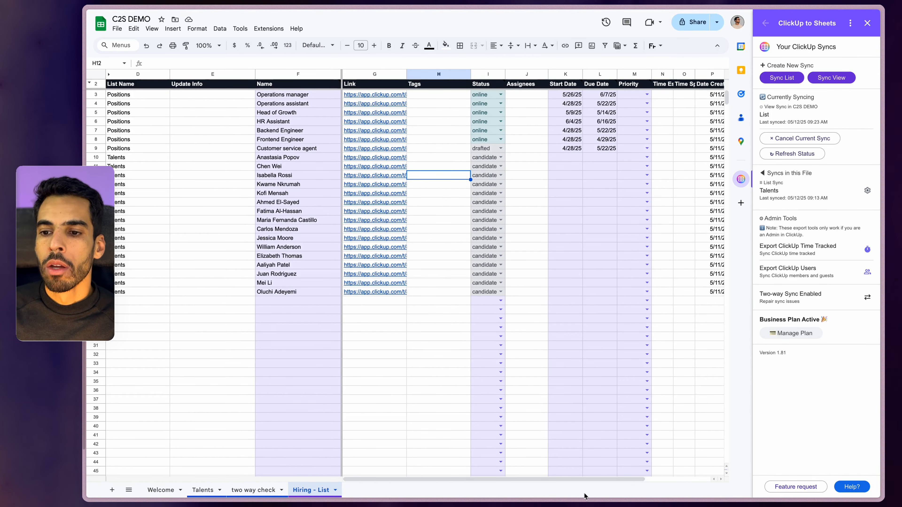
Review the new Hiring - List tab's positions and candidates, selecting the first talent's start date
left_click_drag(584, 479, 651, 479)
left_click_drag(565, 480, 493, 479)
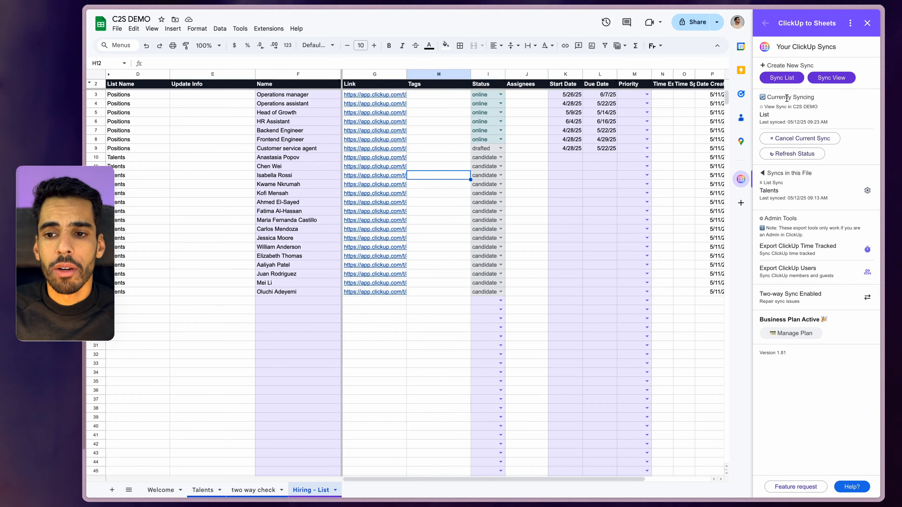
left_click(563, 159)
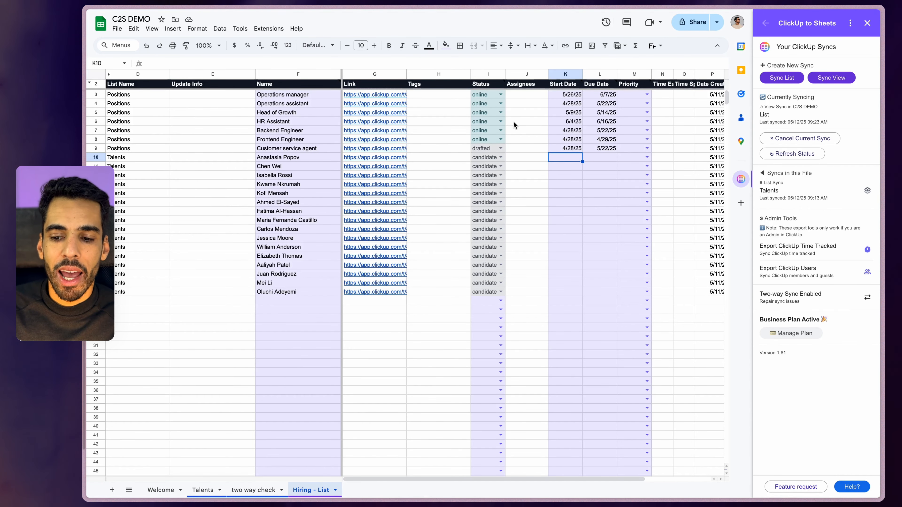
left_click_drag(561, 480, 602, 181)
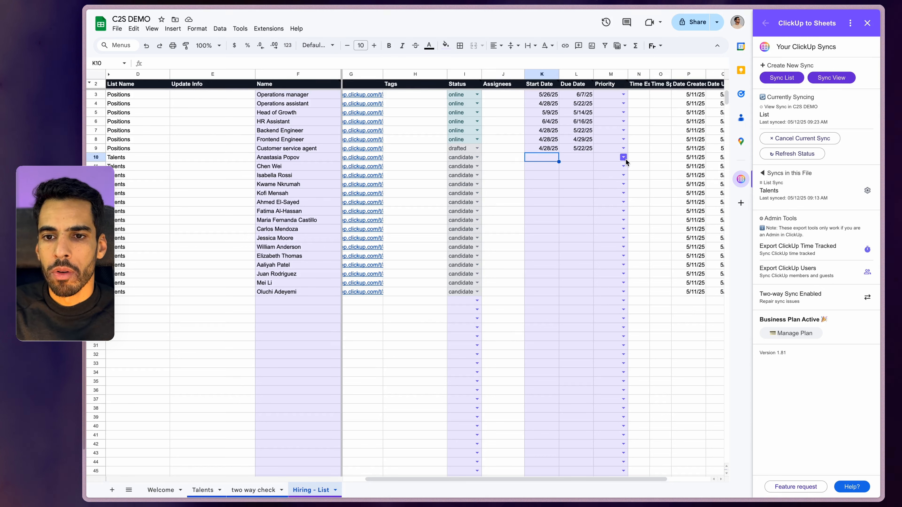
Set I3 to drafted and fill it down through I8 for all positions
left_click(477, 94)
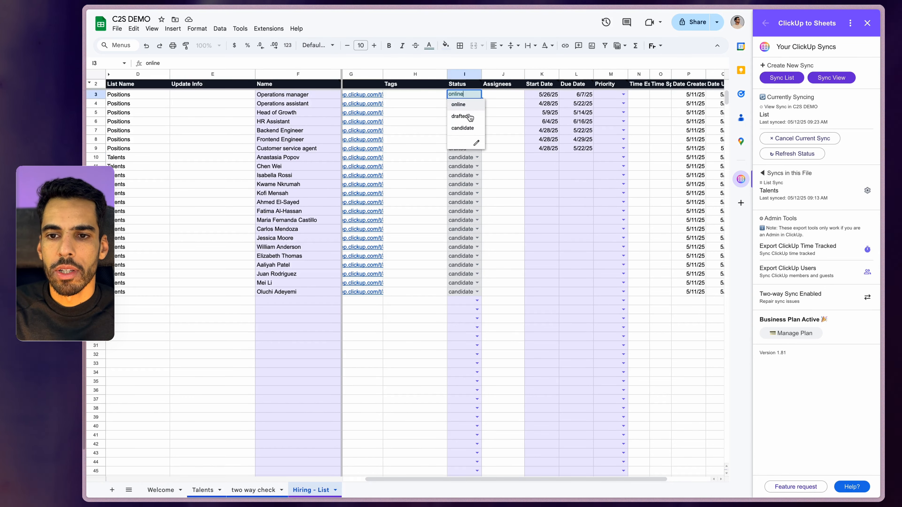
left_click(460, 117)
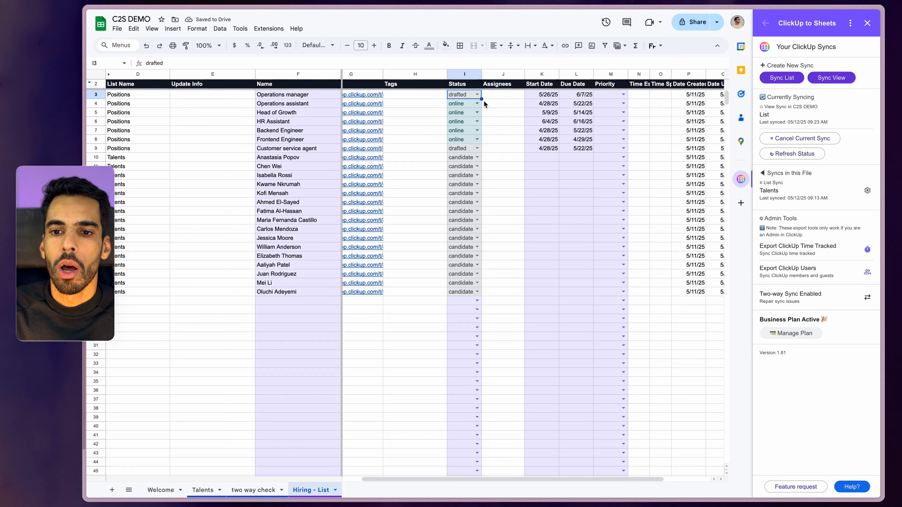
left_click_drag(480, 141, 481, 138)
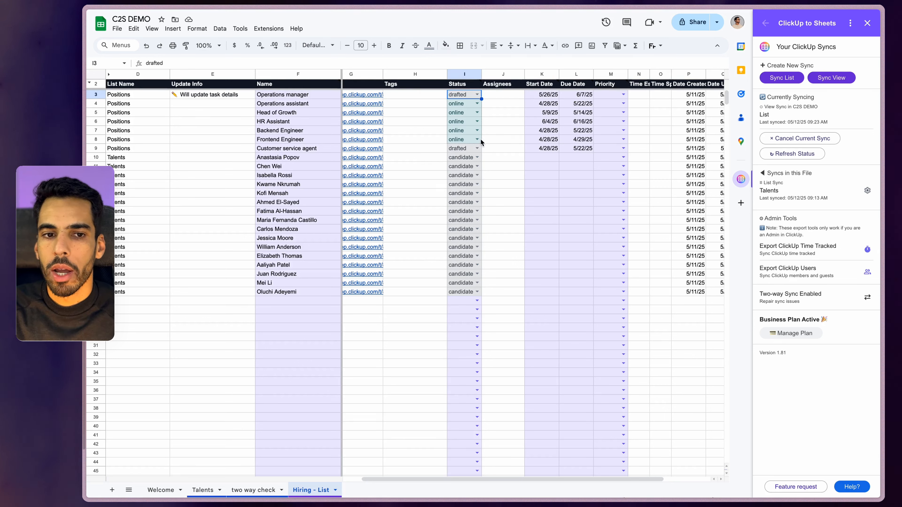
left_click(588, 174)
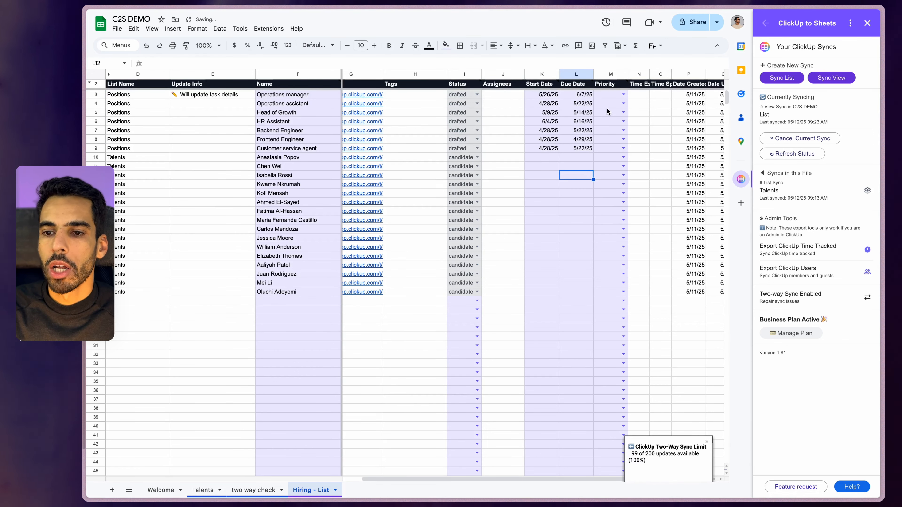
Copy the K9:L9 dates into K10:L10, giving start 4/28/25 and due 5/22/25
left_click(549, 149)
key("shift+Right")
key("super+c")
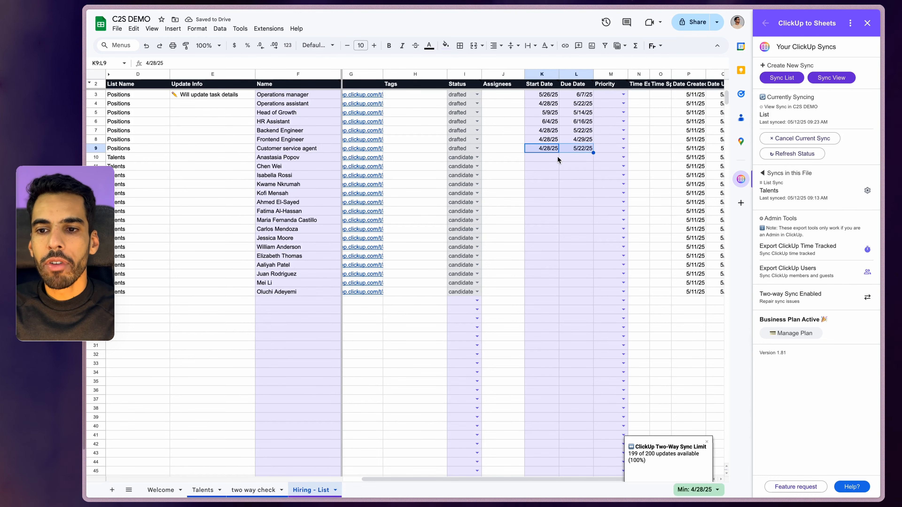
left_click(548, 160)
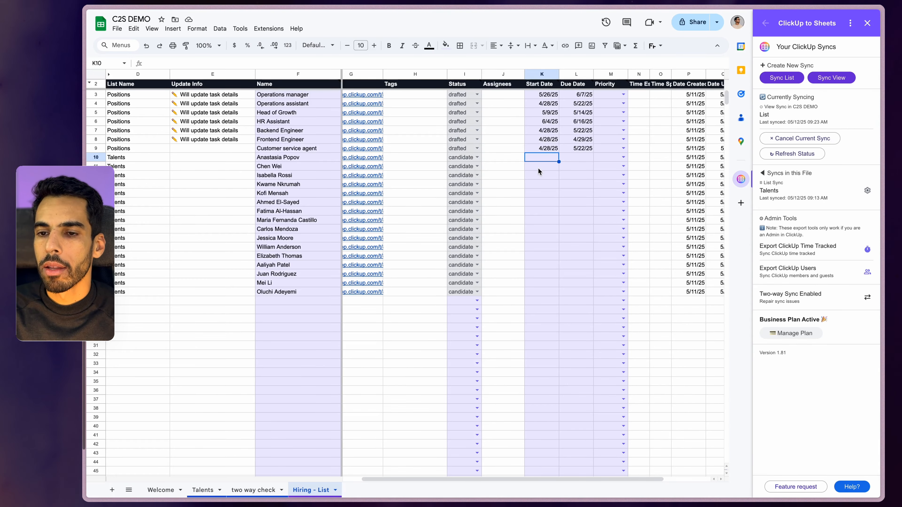
key("super+v")
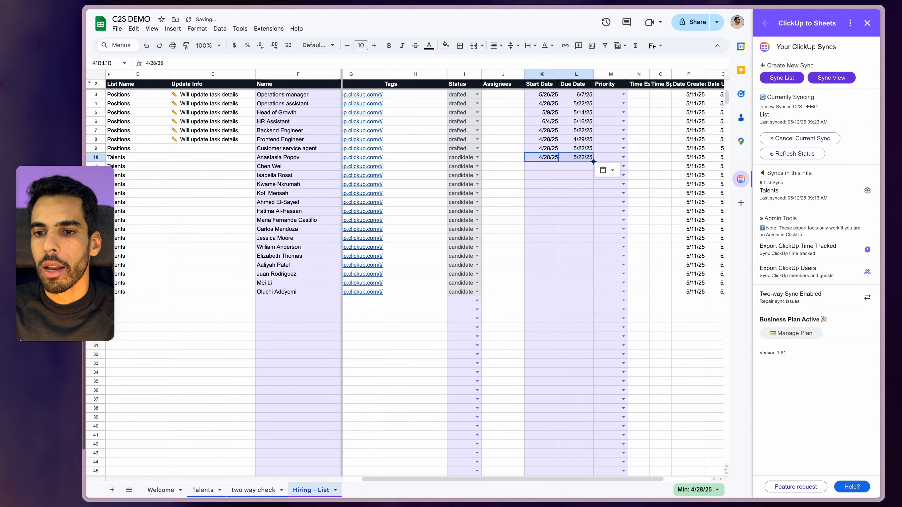
left_click(548, 139)
Fill the K10:L10 start and due dates down through row 27, one day later per row, and check L11
left_click_drag(550, 160, 583, 280)
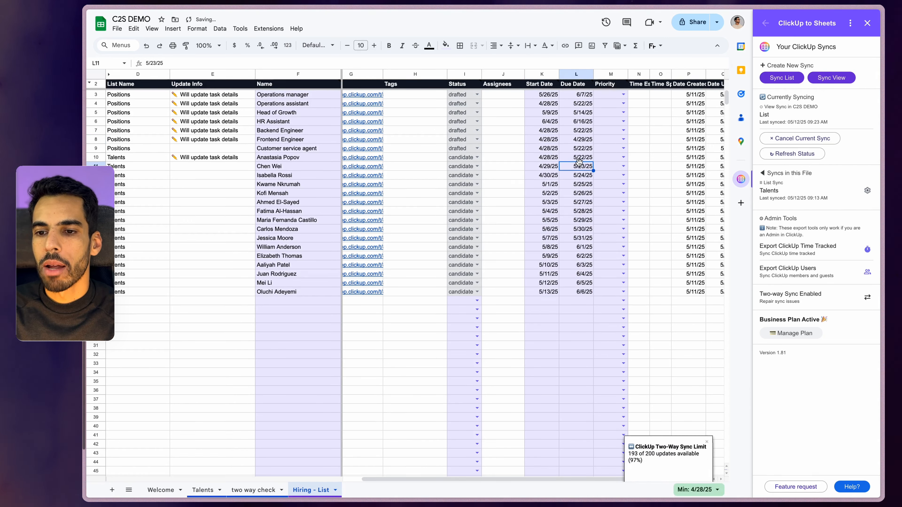
left_click(579, 166)
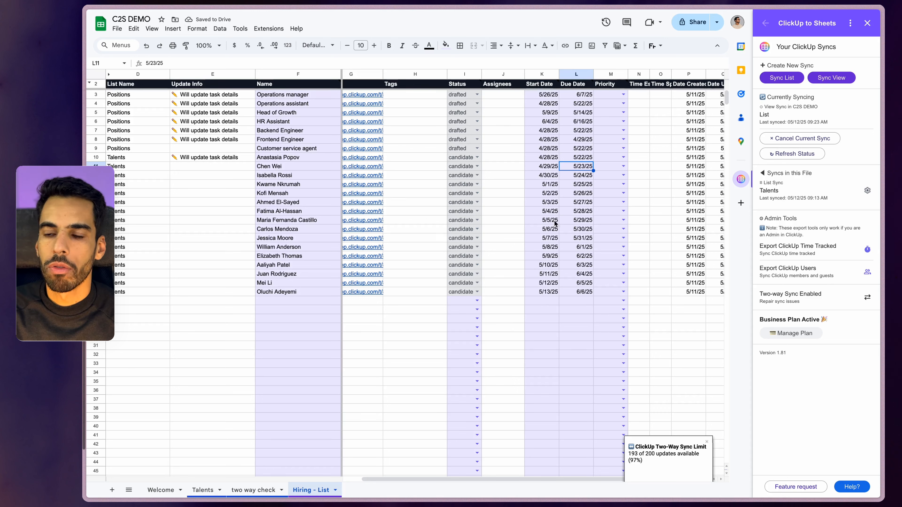